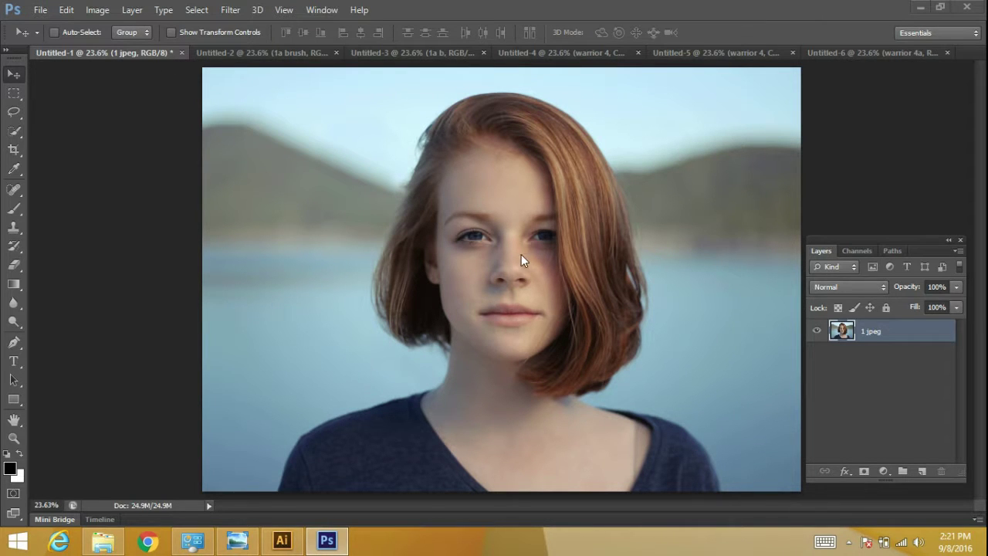
- Flip through the portrait mask, warrior photo and galaxy mockup tabs, ending on the Untitled-3 galaxy-face logo
click(265, 52)
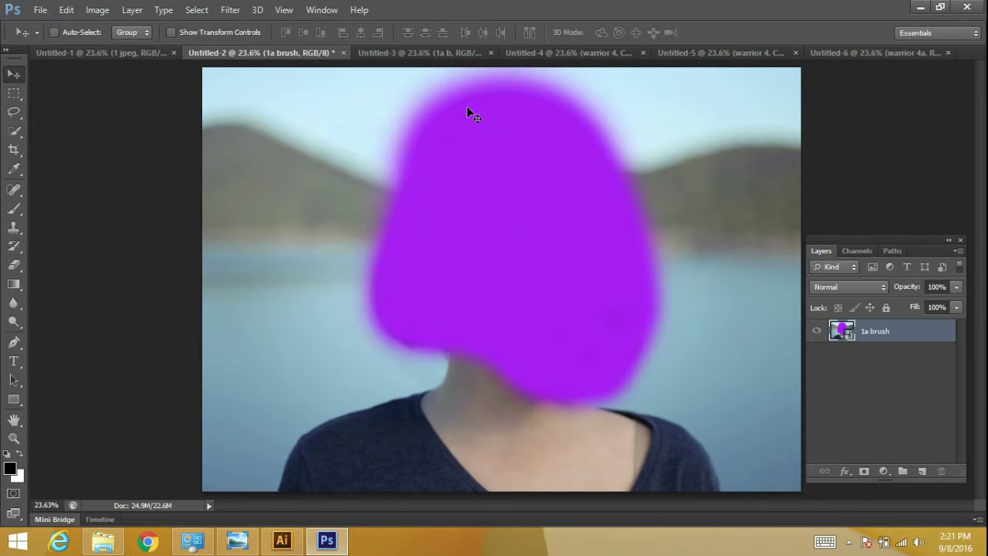
click(426, 51)
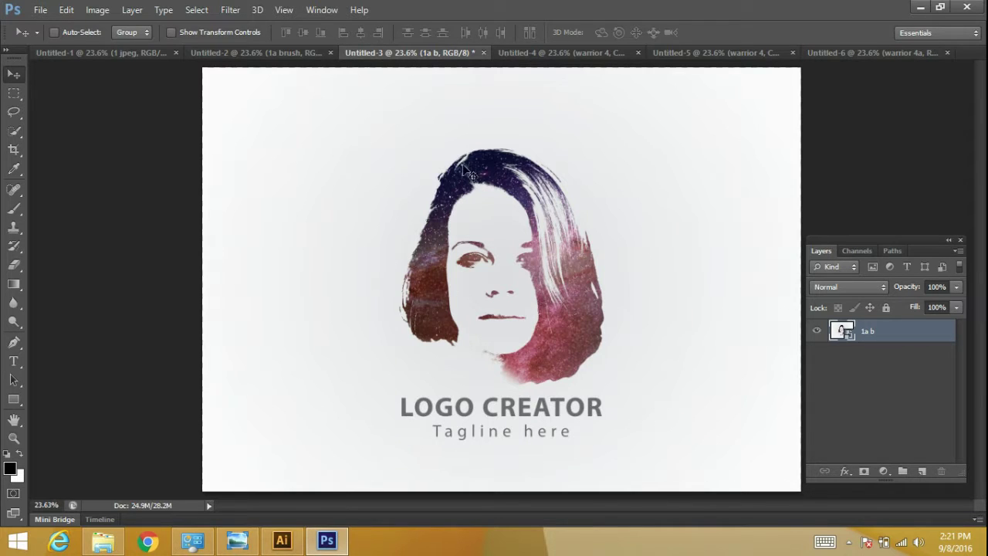
click(538, 55)
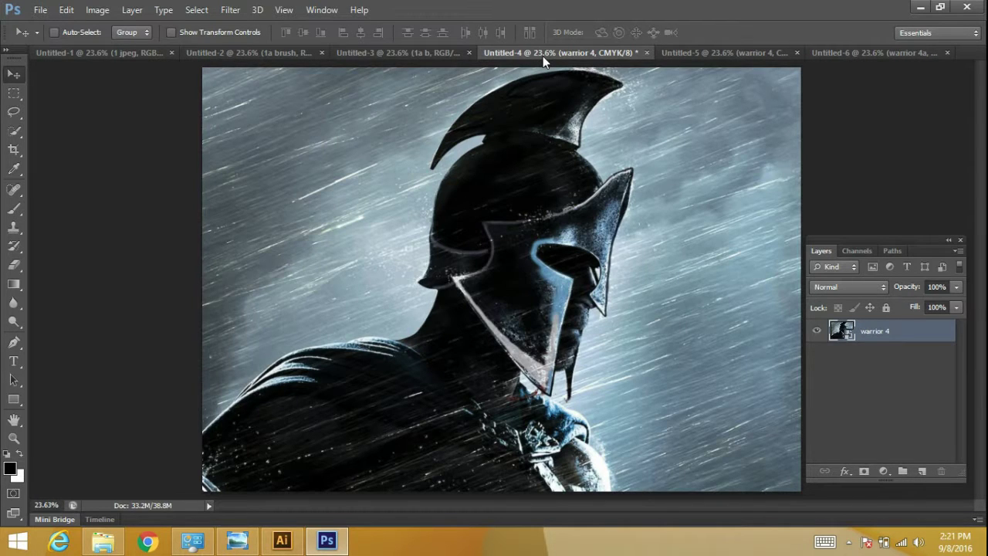
click(433, 55)
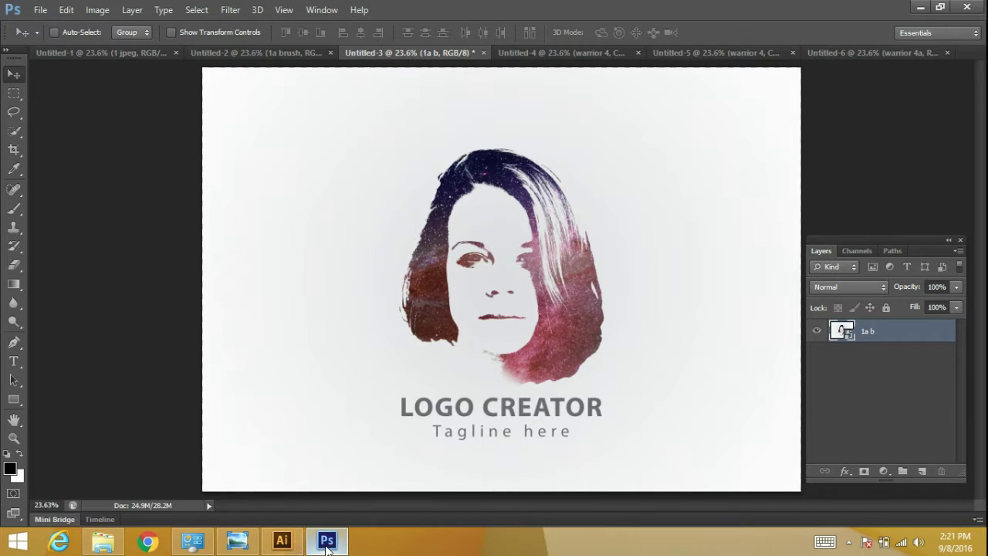
mouse_move(327, 540)
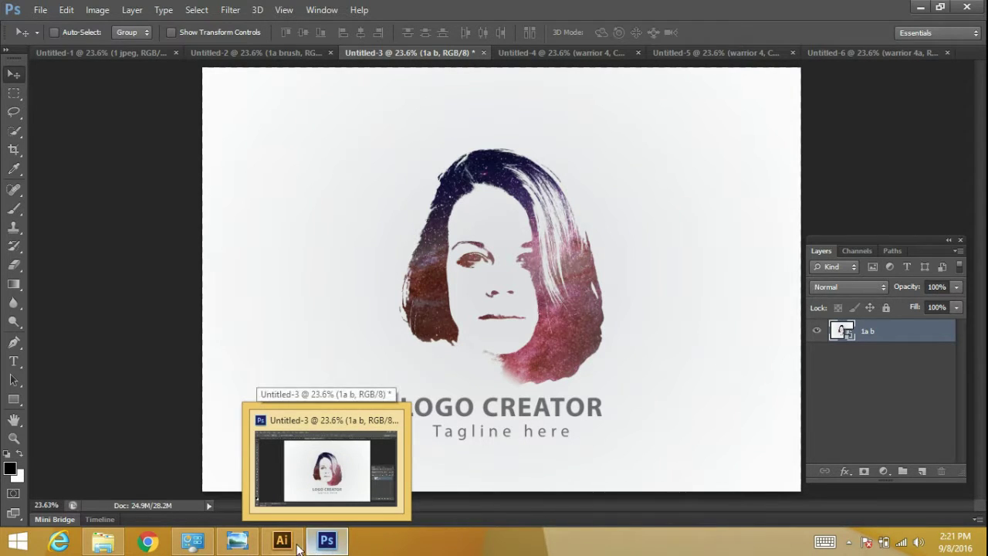
- In Illustrator, select the face logo group and its black and cyan colour variations
click(281, 540)
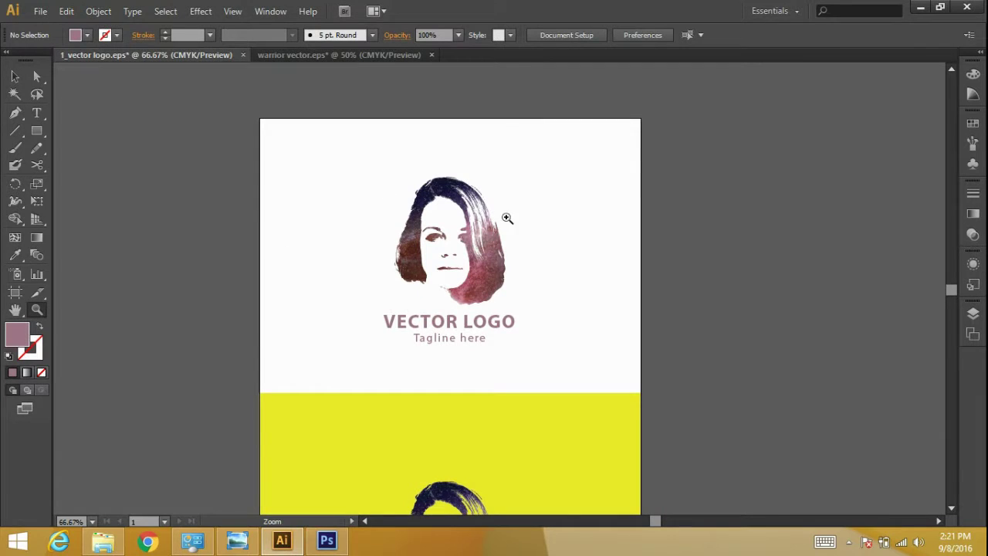
scroll(442, 264, down, 2)
key(v)
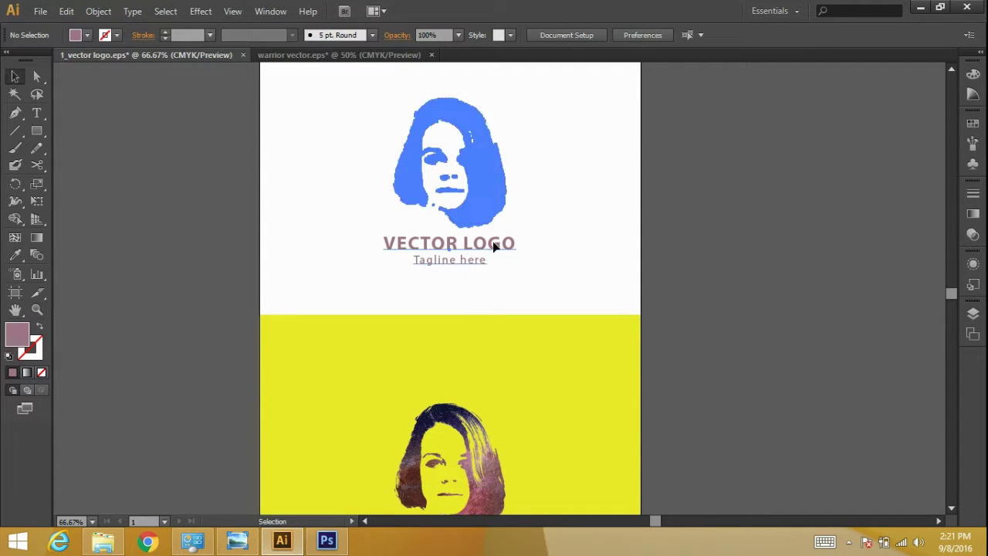
click(489, 246)
scroll(493, 257, down, 2)
scroll(492, 256, down, 2)
scroll(485, 259, down, 2)
click(485, 259)
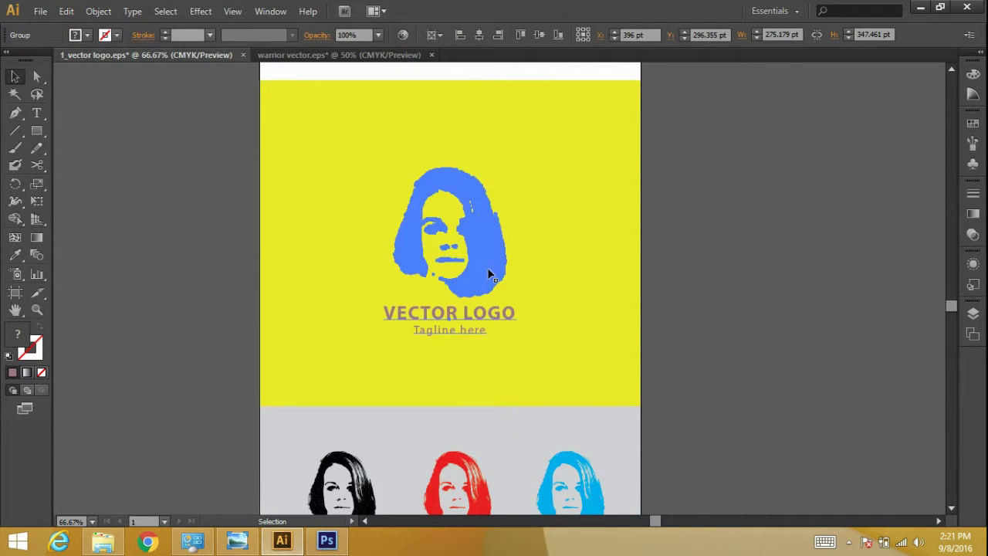
scroll(494, 274, down, 5)
scroll(499, 305, down, 1)
click(369, 293)
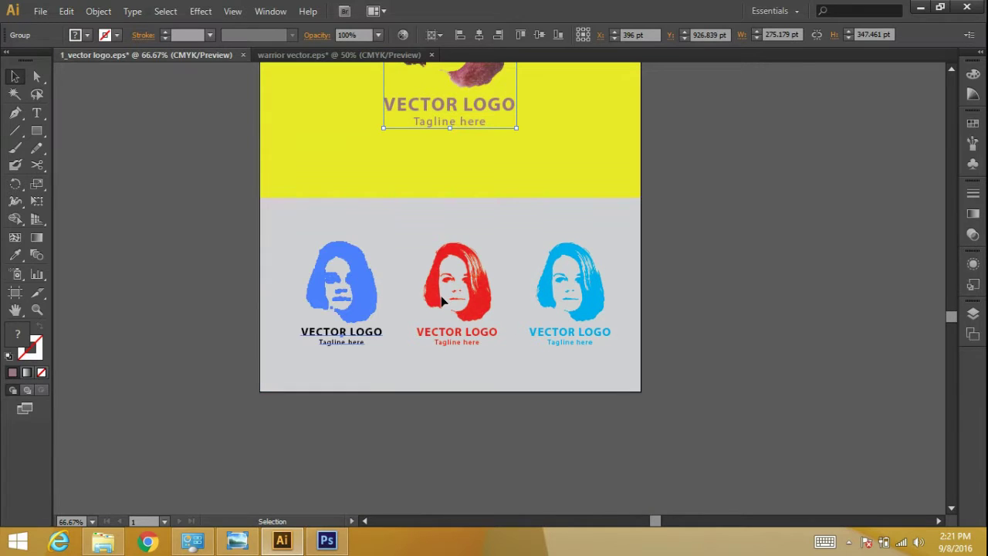
click(598, 290)
scroll(609, 287, up, 1)
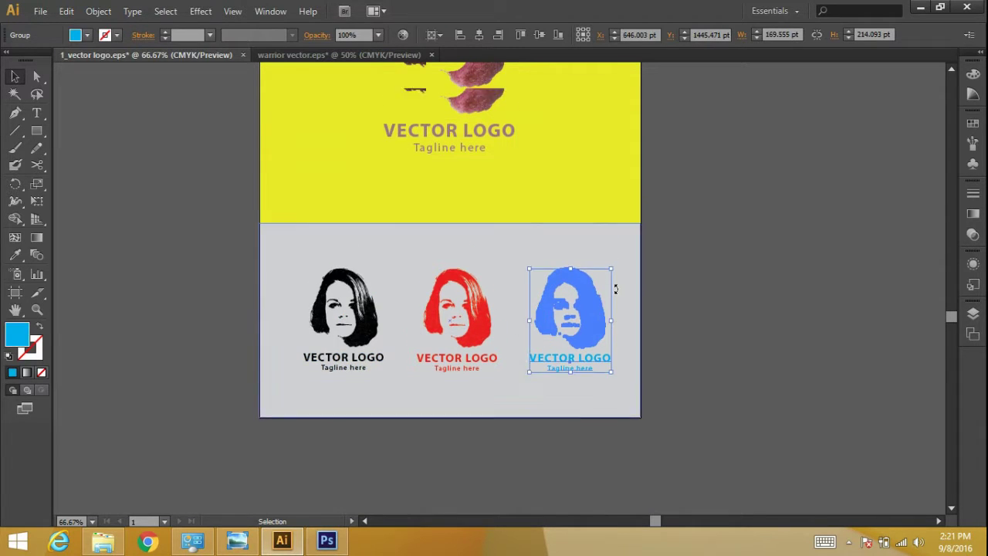
scroll(615, 289, up, 3)
click(702, 275)
scroll(540, 287, up, 5)
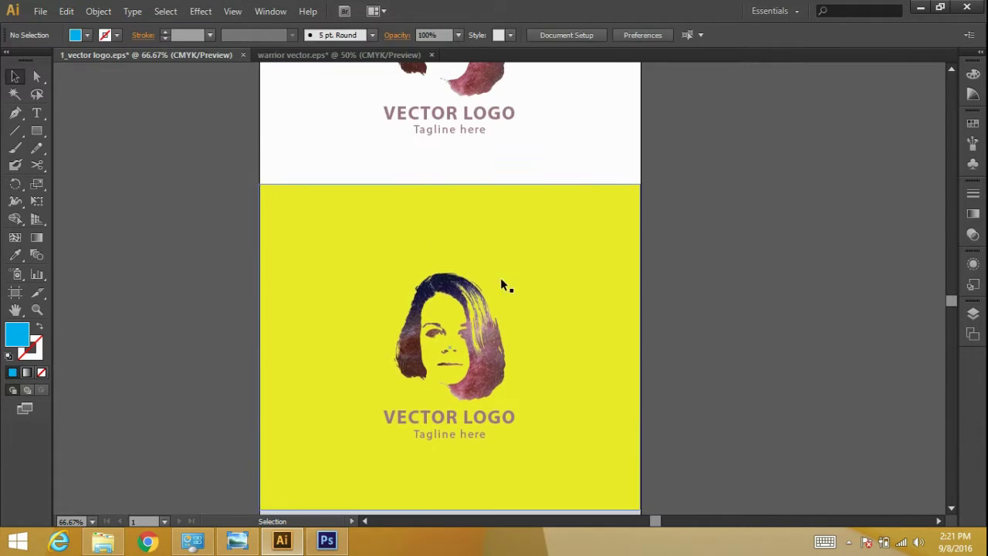
scroll(478, 272, up, 3)
- Inspect the VECTOR LOGO title text, then preview the artwork in Outline view and back
double_click(454, 266)
drag(430, 269, 531, 269)
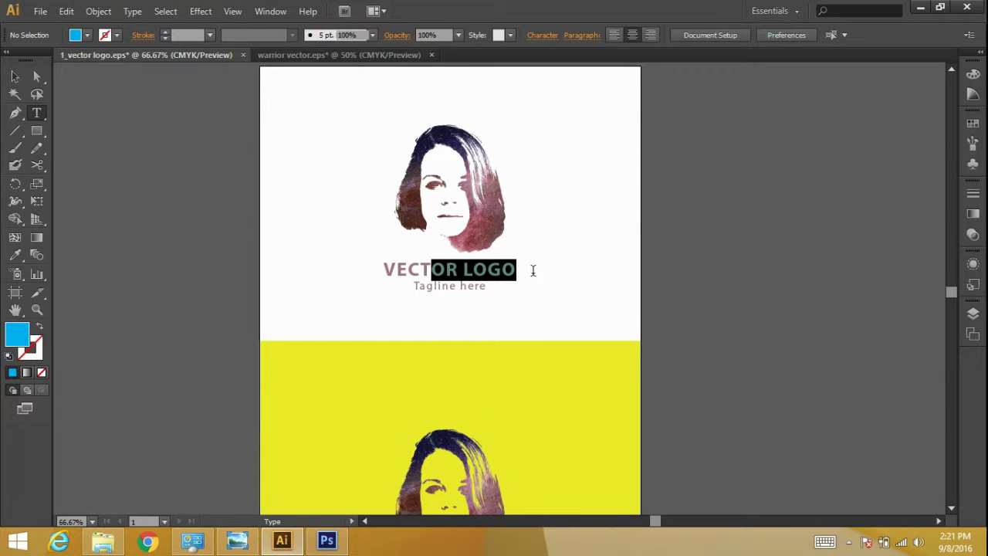
click(14, 76)
click(411, 284)
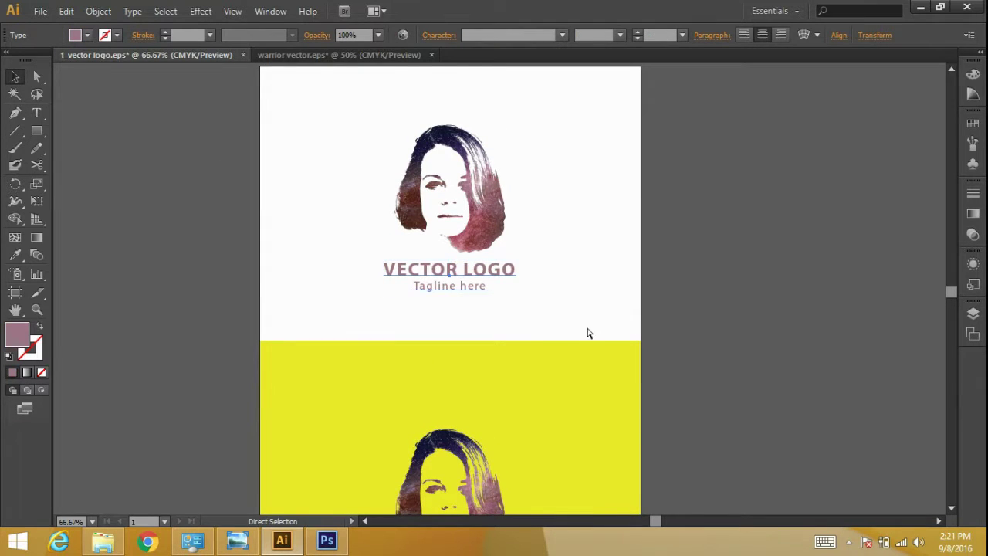
key(ctrl+t)
key(ctrl+t)
key(ctrl+y)
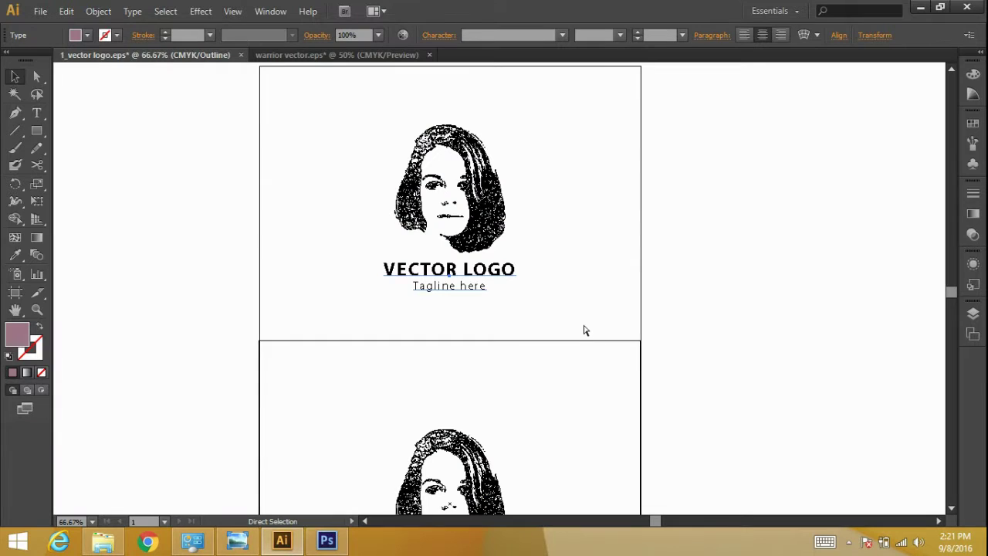
scroll(580, 323, down, 3)
scroll(578, 329, down, 2)
scroll(578, 329, up, 3)
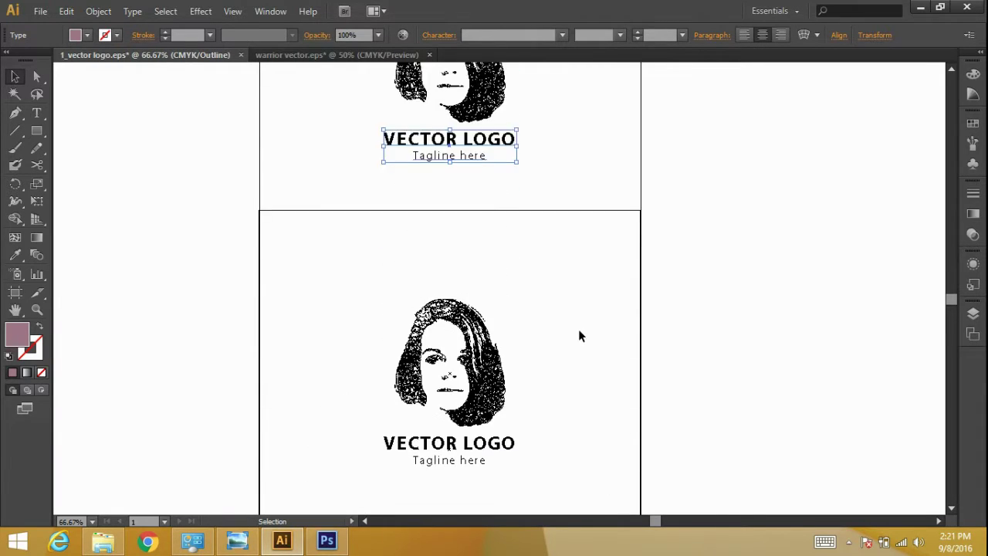
scroll(578, 329, up, 3)
key(ctrl+y)
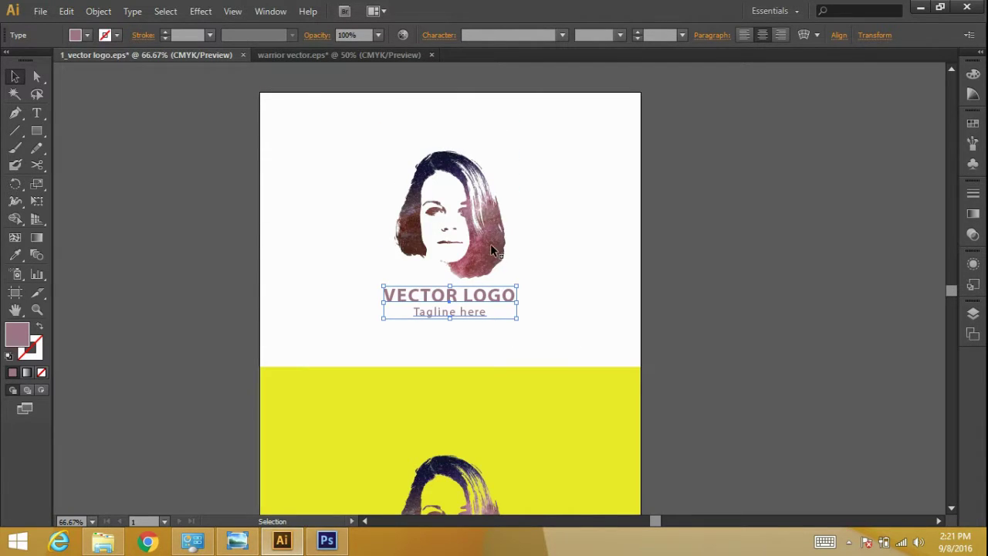
- Zoom into the face at 100% and 200%, then back out to both artboards
click(490, 245)
key(z)
click(486, 237)
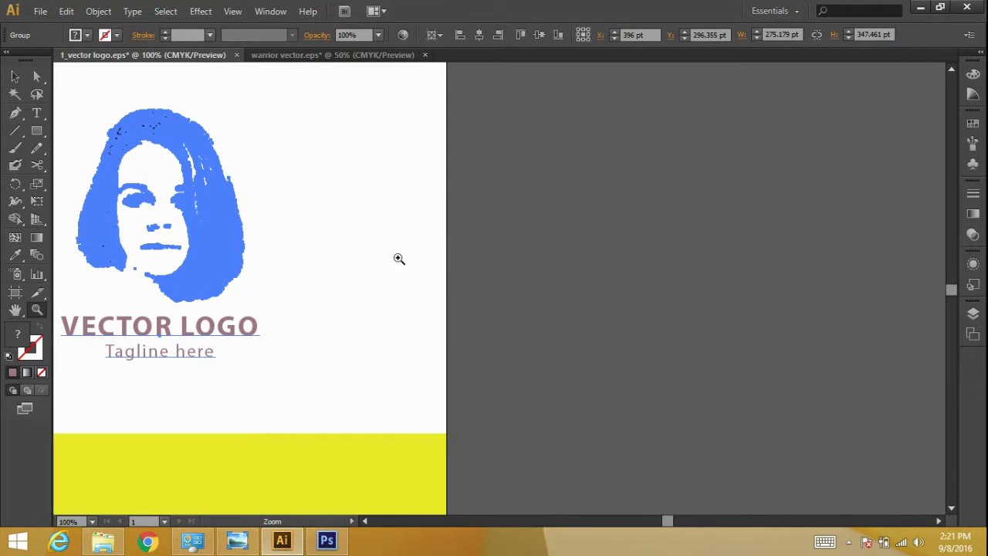
drag(332, 236, 476, 256)
key(v)
click(595, 304)
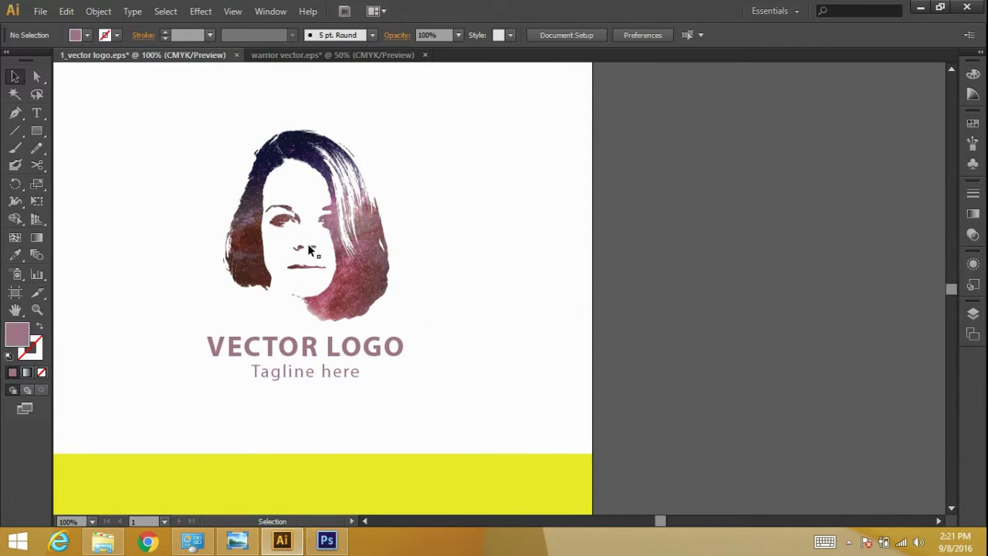
key(z)
click(325, 231)
click(508, 268)
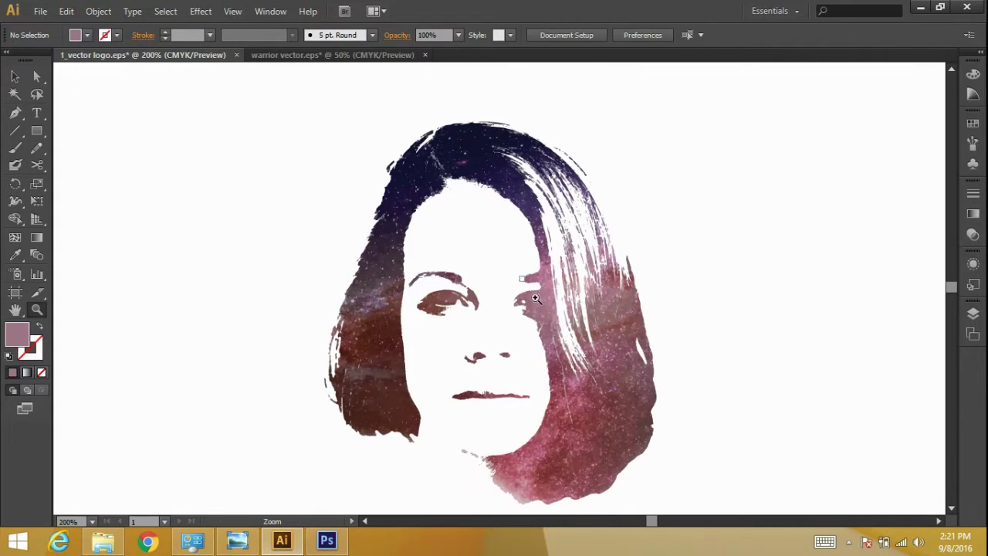
scroll(571, 334, down, 1)
alt+click(572, 336)
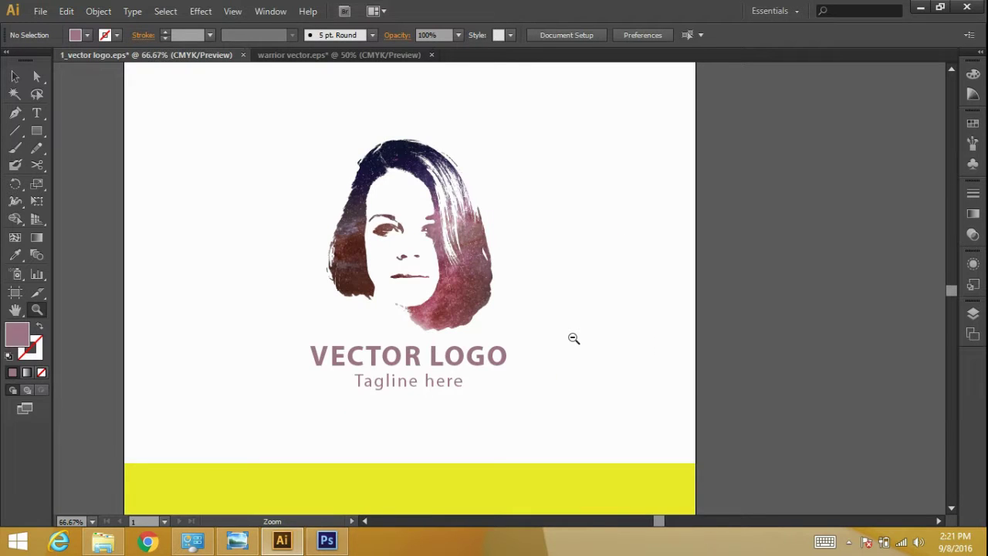
alt+click(558, 336)
alt+click(417, 410)
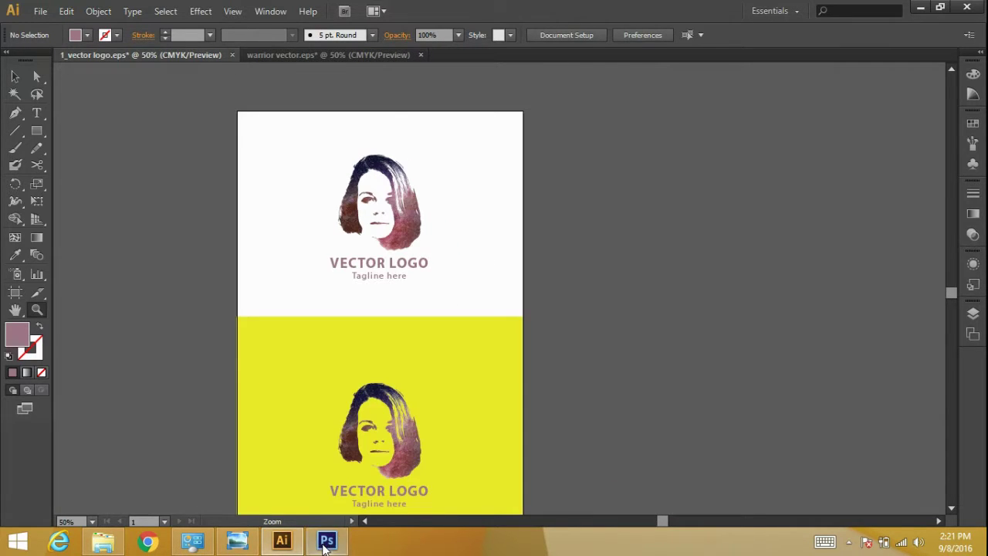
click(327, 540)
- View the warrior photo, its painted mask and the galaxy helmet logo mockup, then return to Illustrator
click(529, 52)
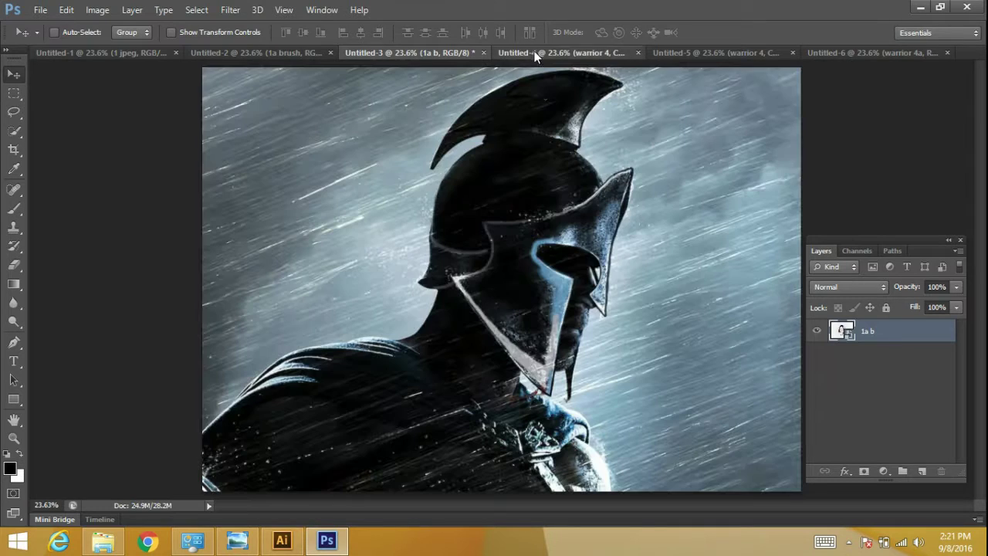
click(710, 51)
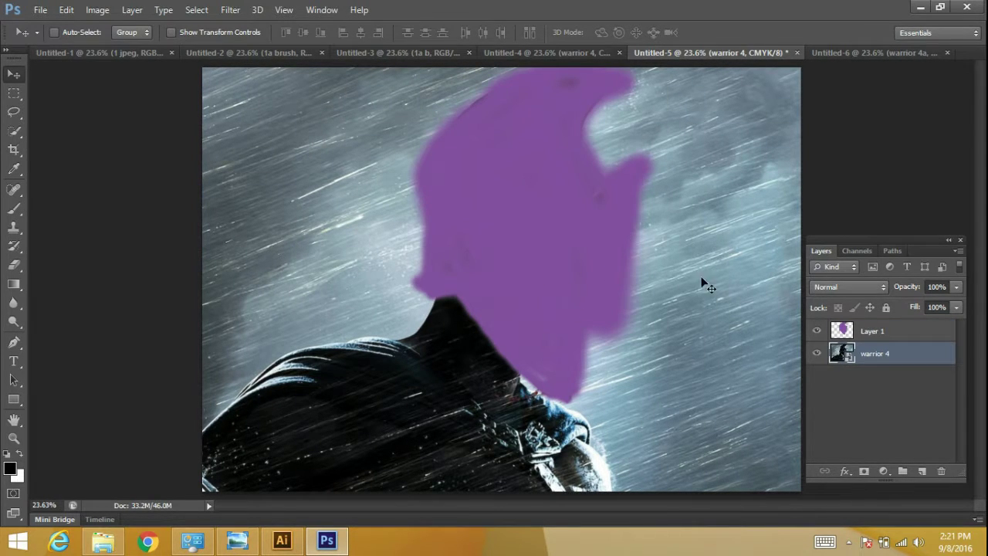
click(850, 52)
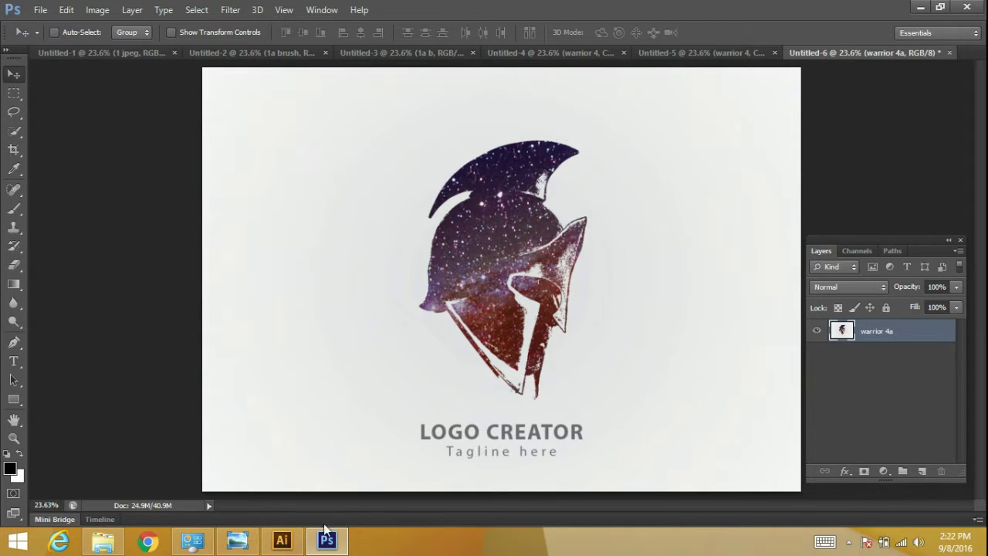
click(281, 540)
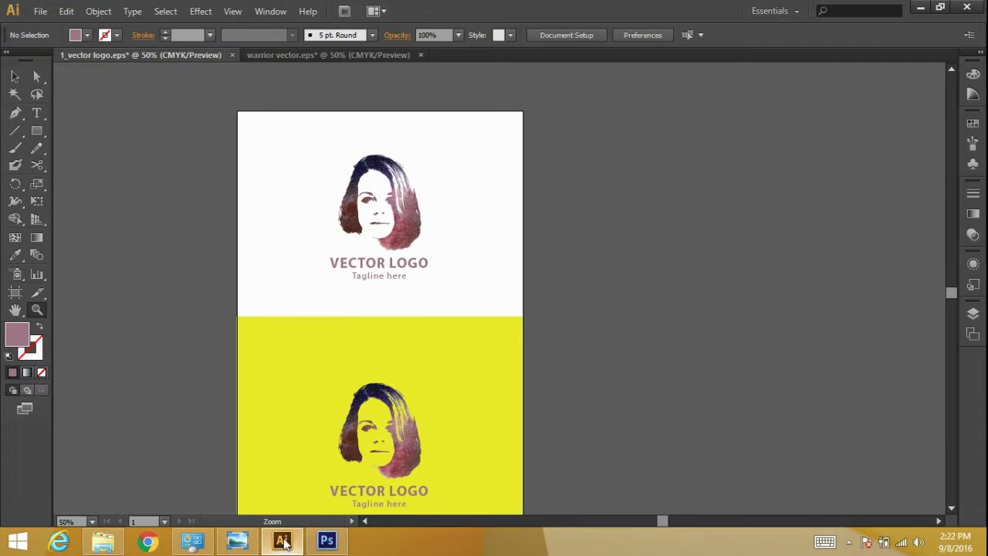
click(332, 55)
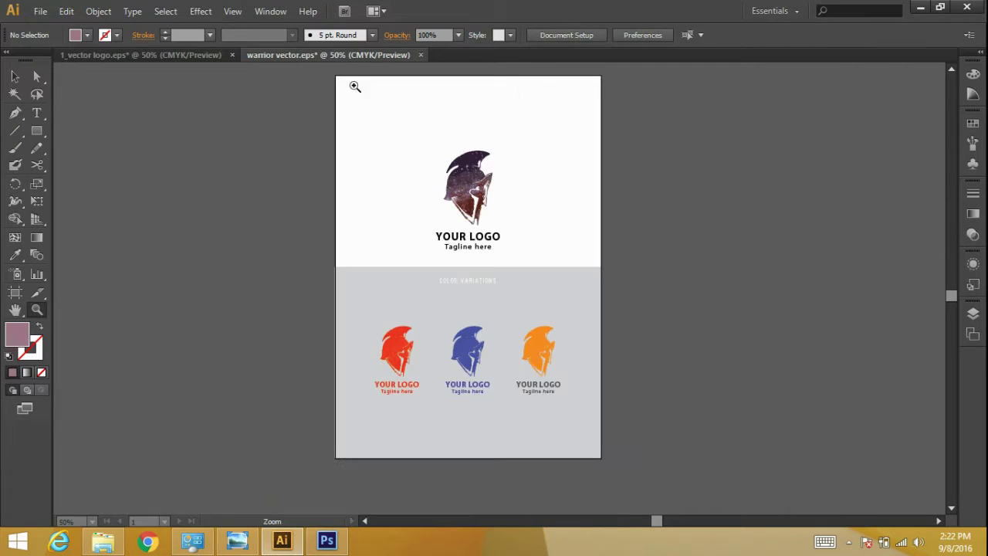
click(495, 206)
scroll(494, 216, down, 1)
key(v)
click(494, 218)
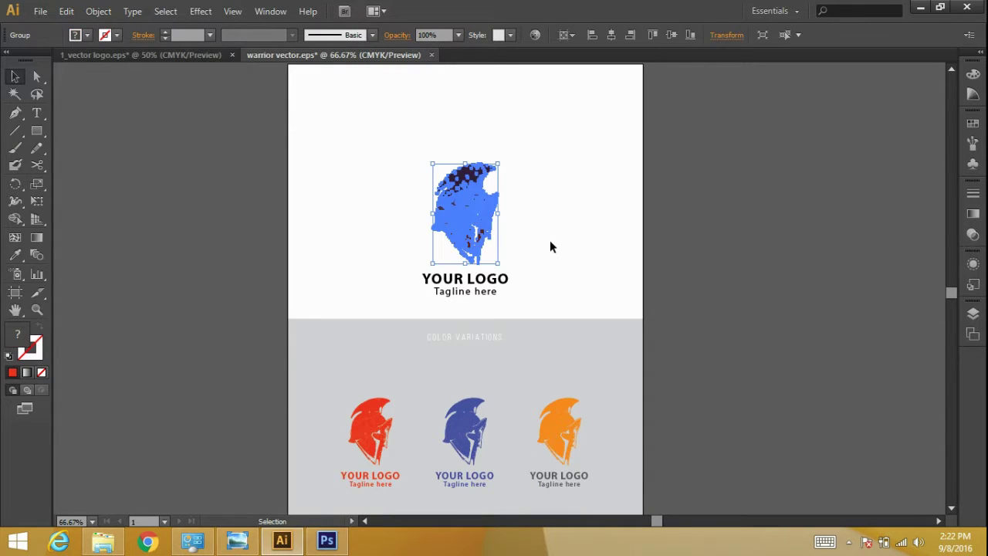
click(550, 246)
click(506, 287)
scroll(510, 290, down, 2)
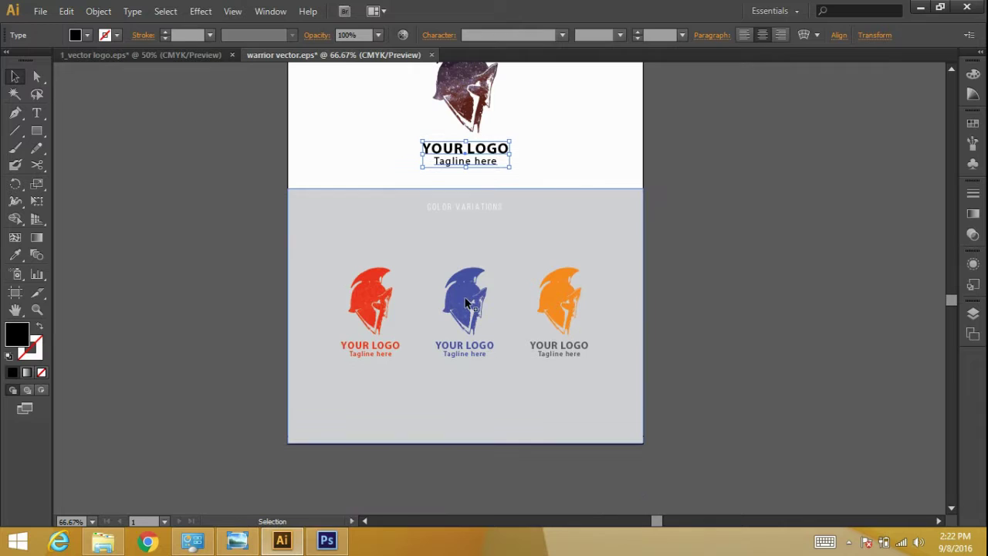
click(379, 309)
click(463, 340)
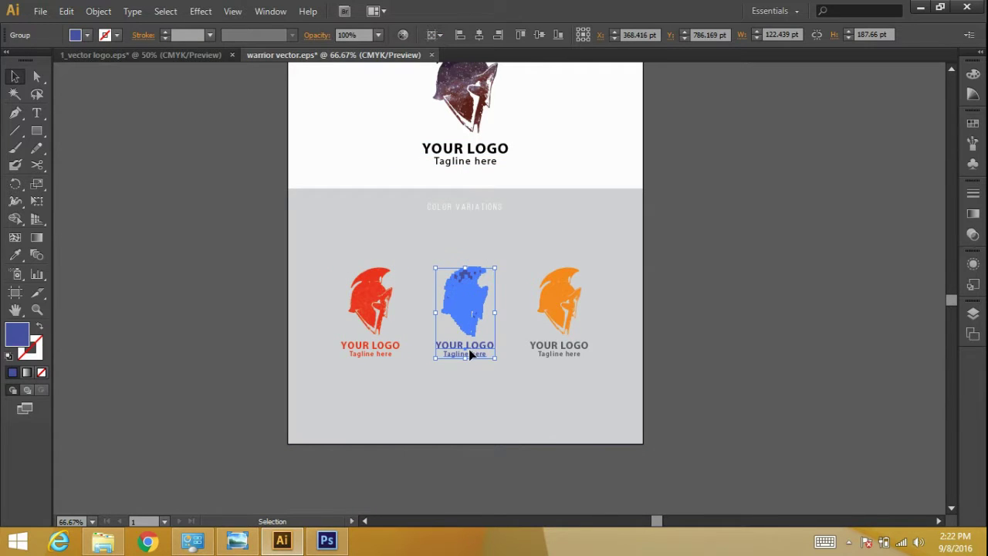
click(566, 305)
click(562, 363)
click(726, 256)
scroll(617, 232, up, 1)
key(z)
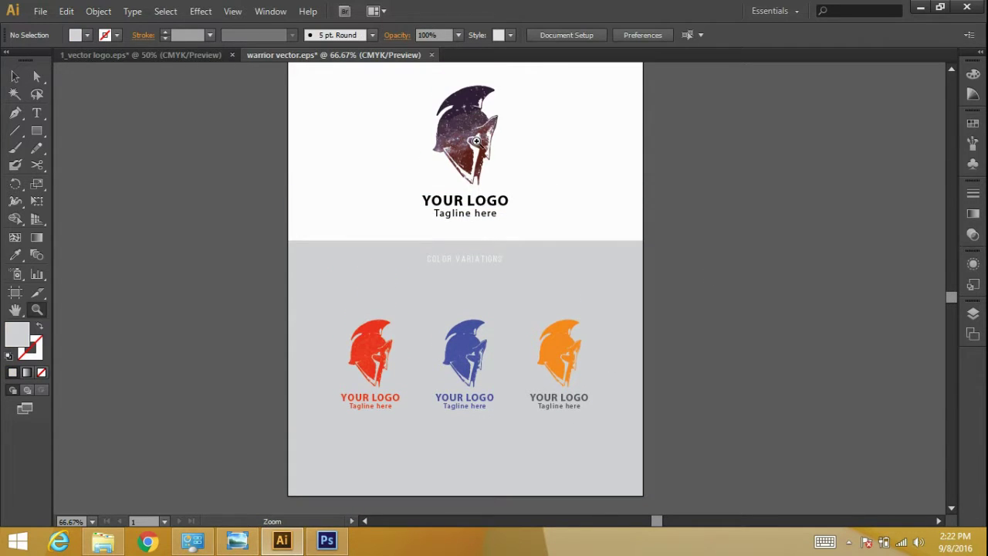
click(476, 141)
click(497, 197)
scroll(509, 227, down, 2)
scroll(503, 234, down, 1)
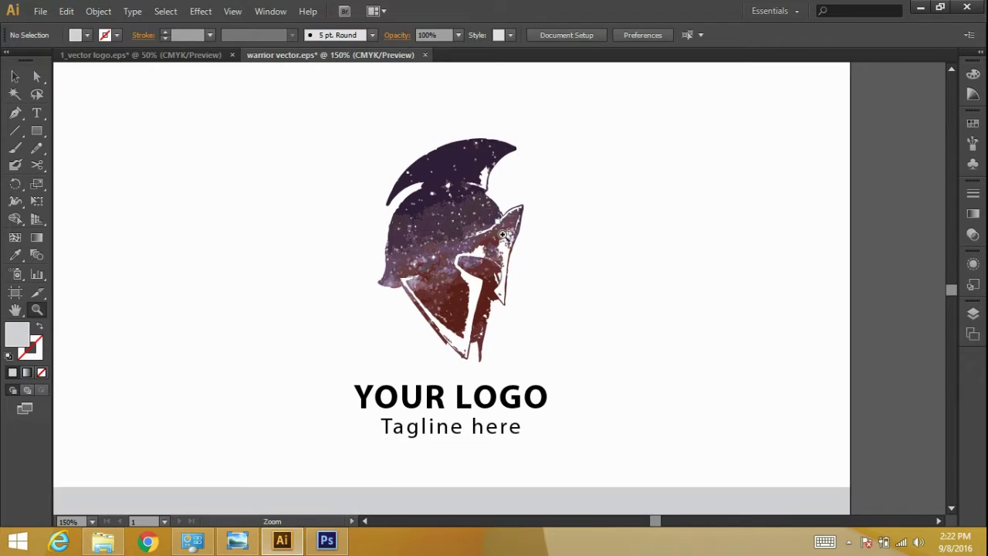
scroll(507, 247, down, 2)
alt+click(516, 256)
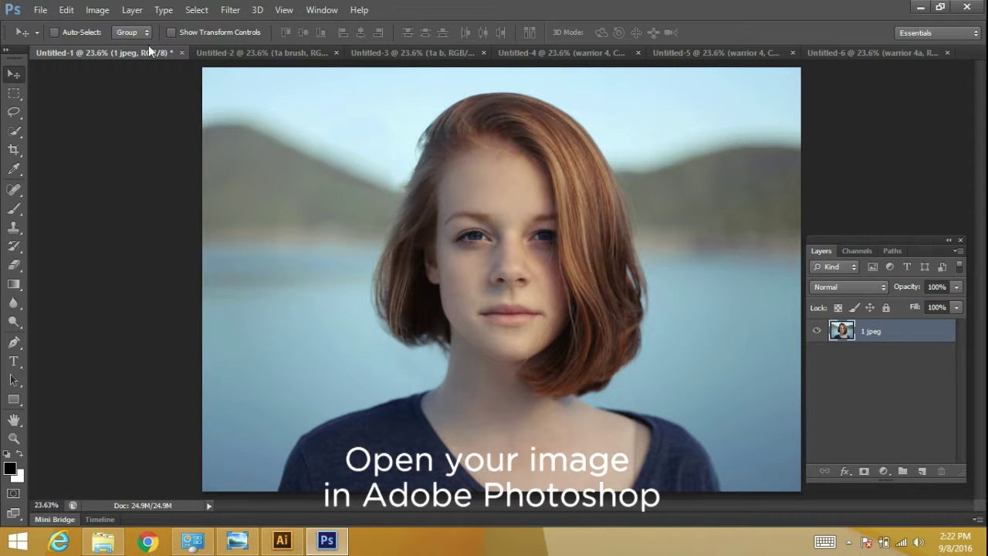
click(89, 12)
mouse_move(106, 26)
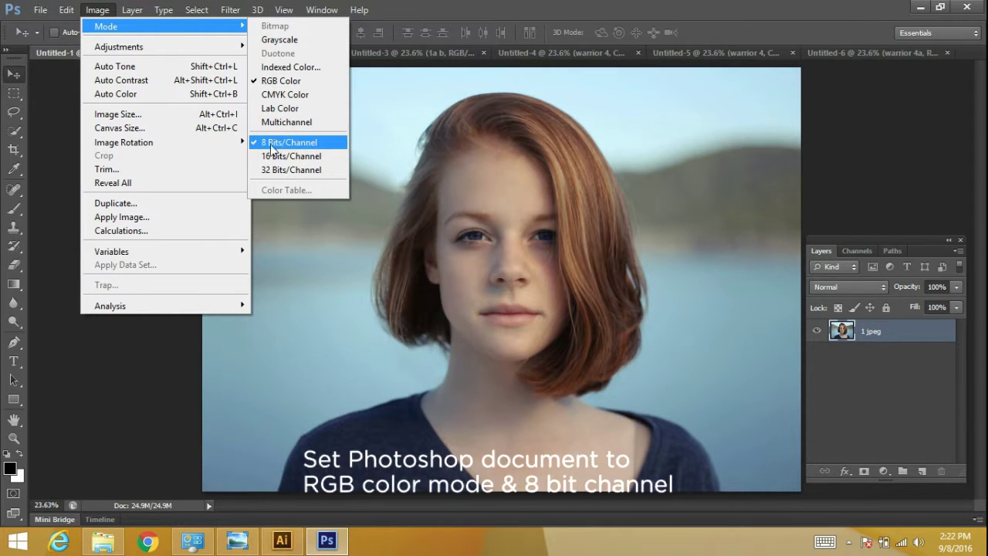
click(62, 191)
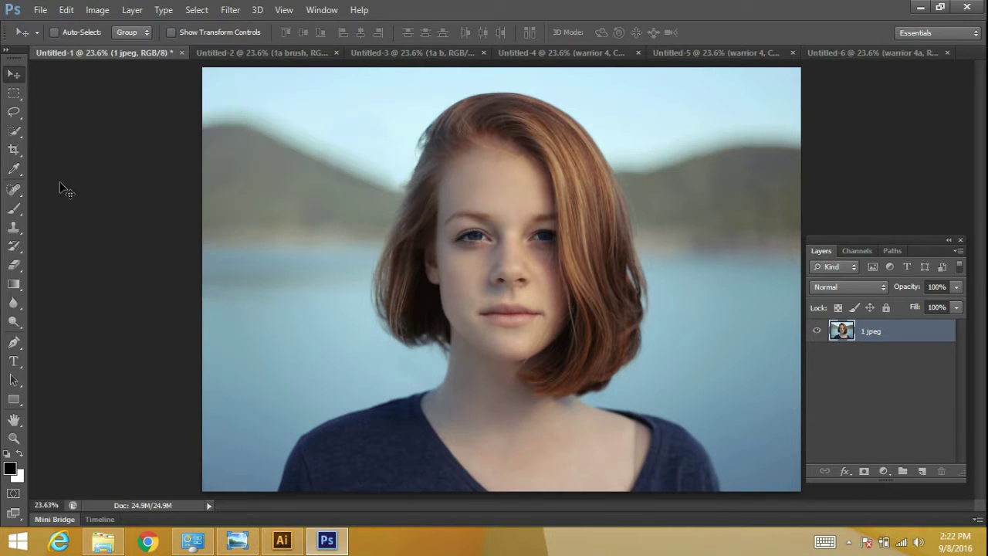
click(98, 15)
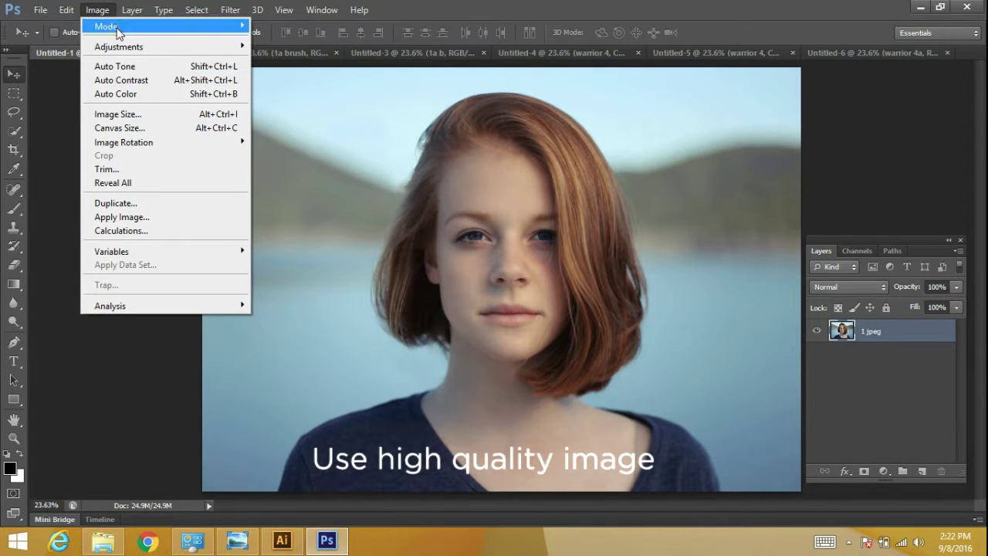
click(117, 114)
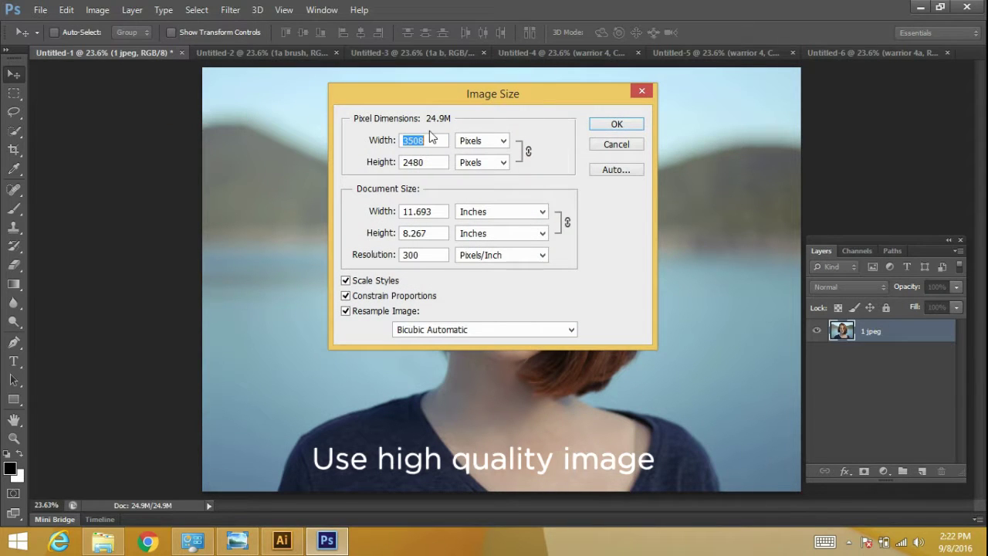
drag(425, 253, 393, 263)
click(617, 124)
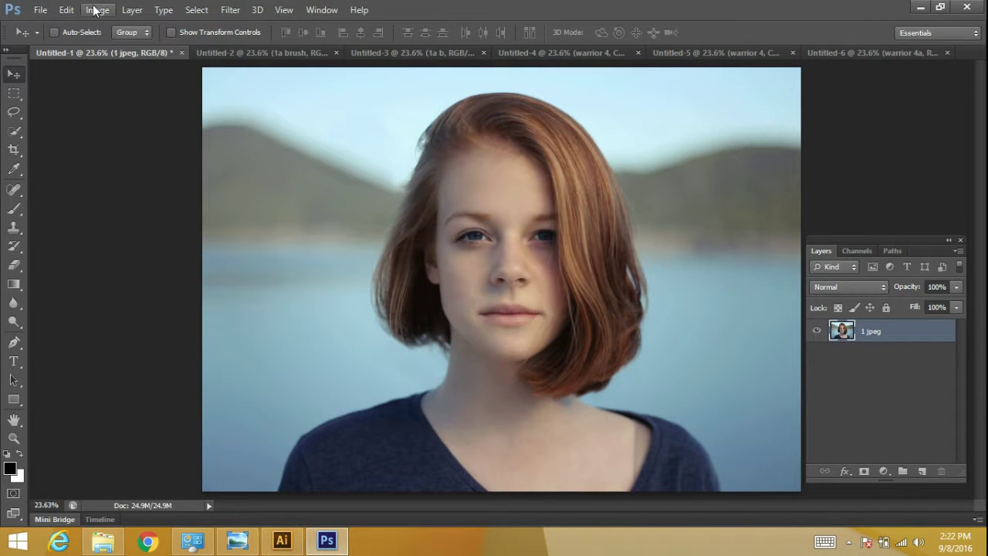
- Load the LogoCreator Patterns file into the Patterns presets via the Preset Manager
click(66, 10)
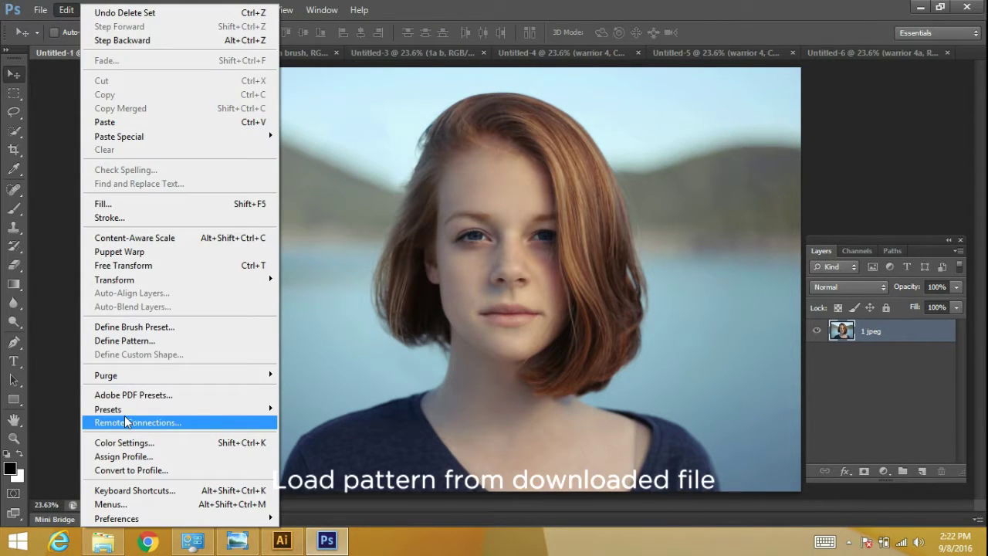
mouse_move(108, 409)
click(332, 408)
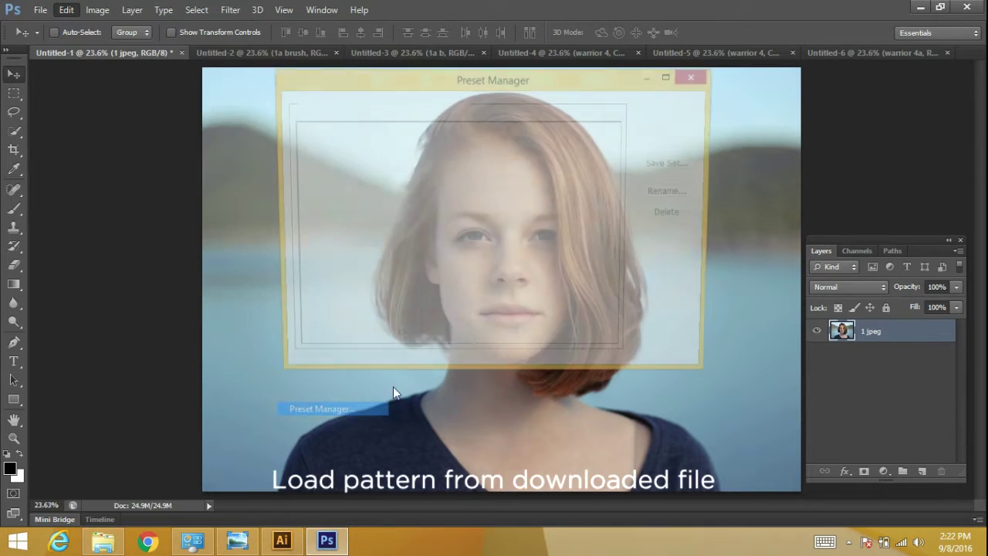
click(461, 108)
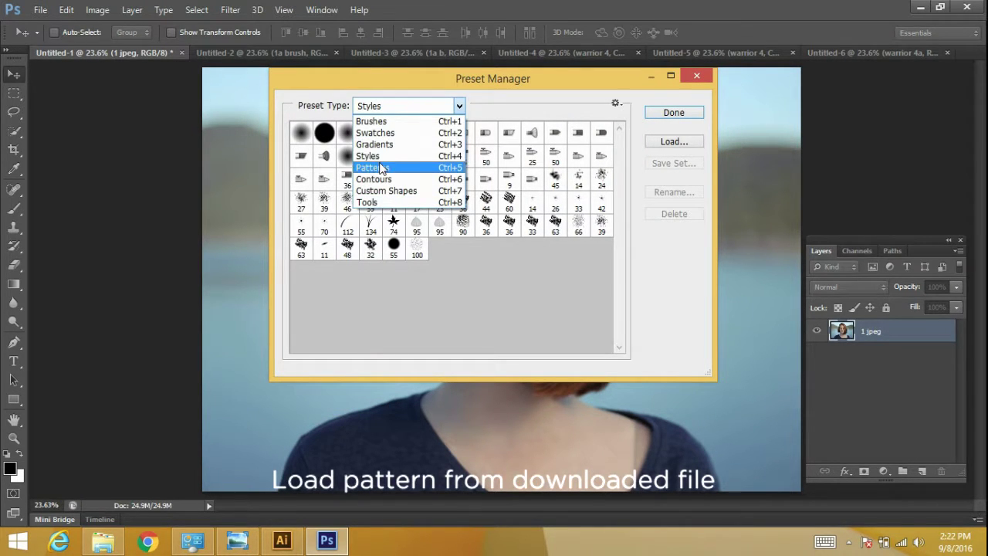
click(380, 168)
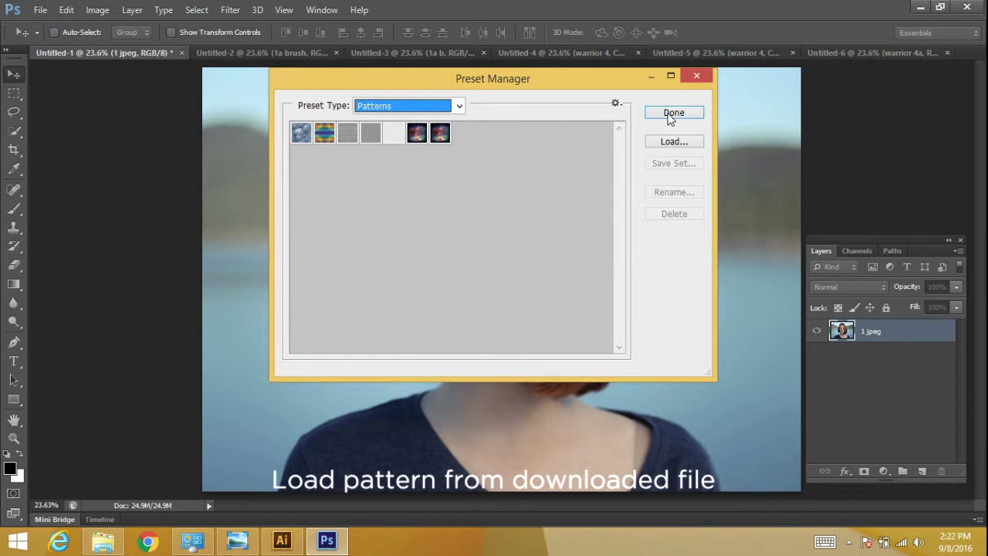
click(664, 143)
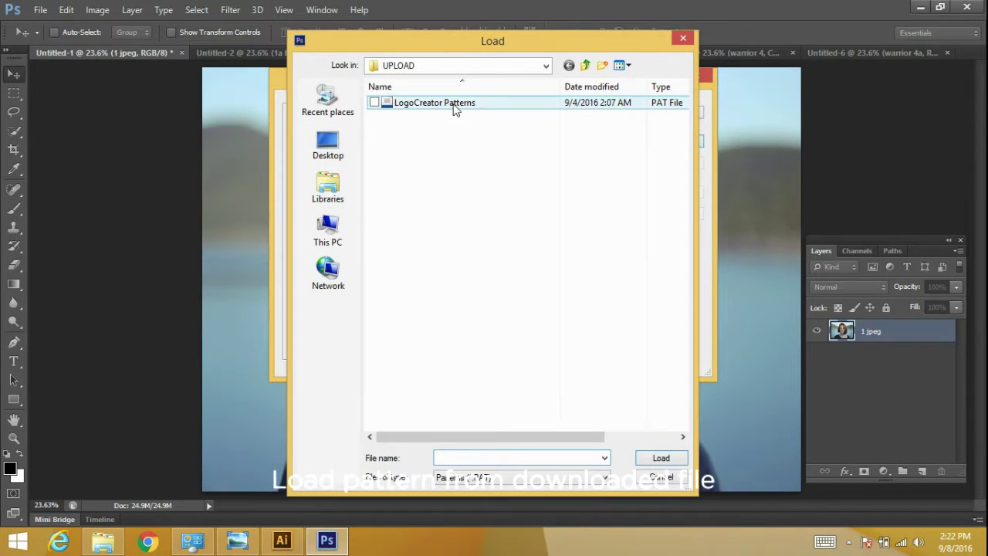
click(455, 106)
click(660, 458)
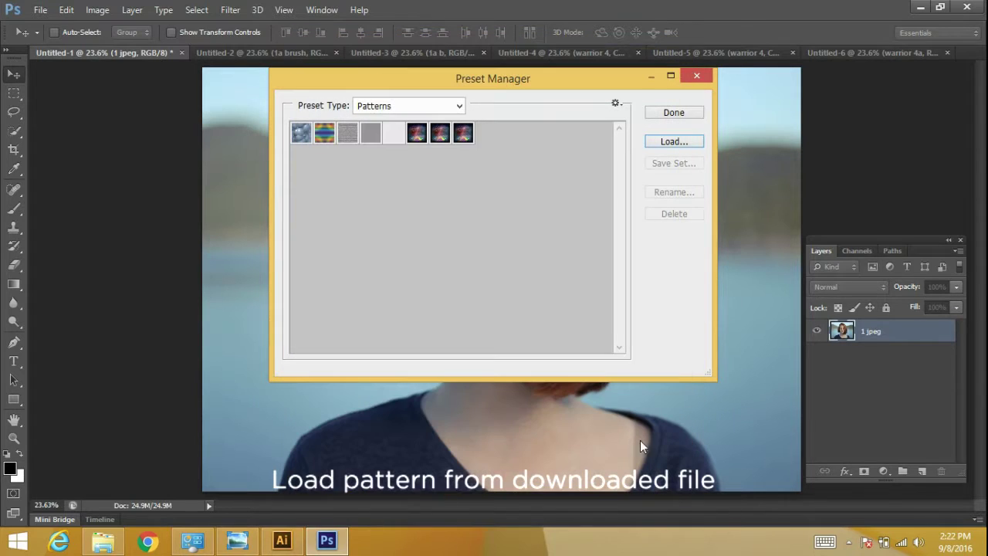
click(673, 114)
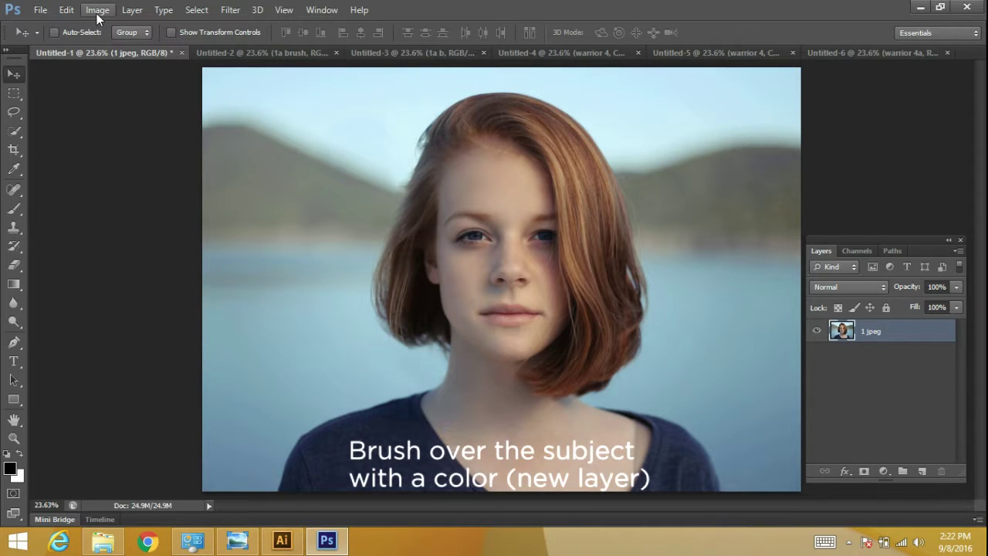
- Create a new empty layer named Brush above the 1 jpeg photo layer
click(123, 9)
mouse_move(154, 26)
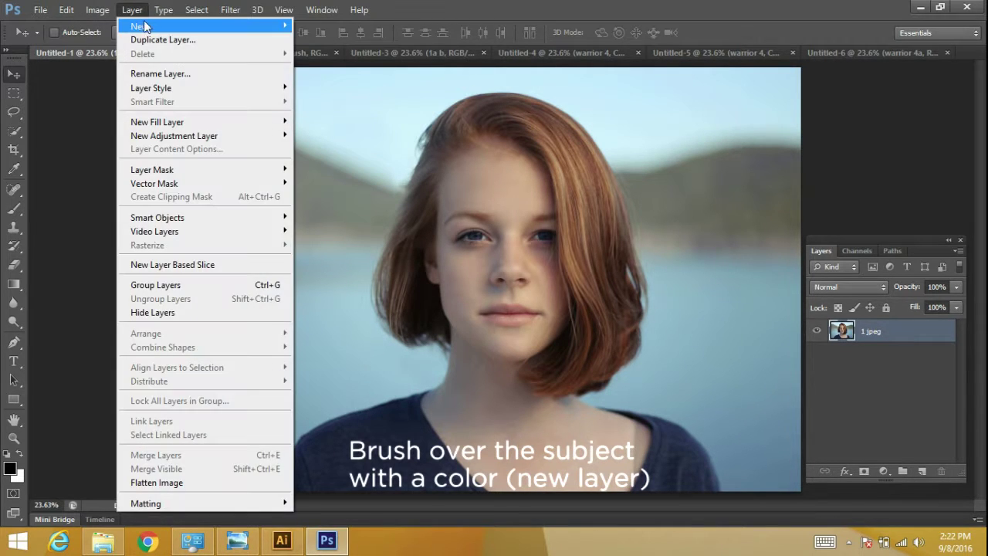
click(329, 25)
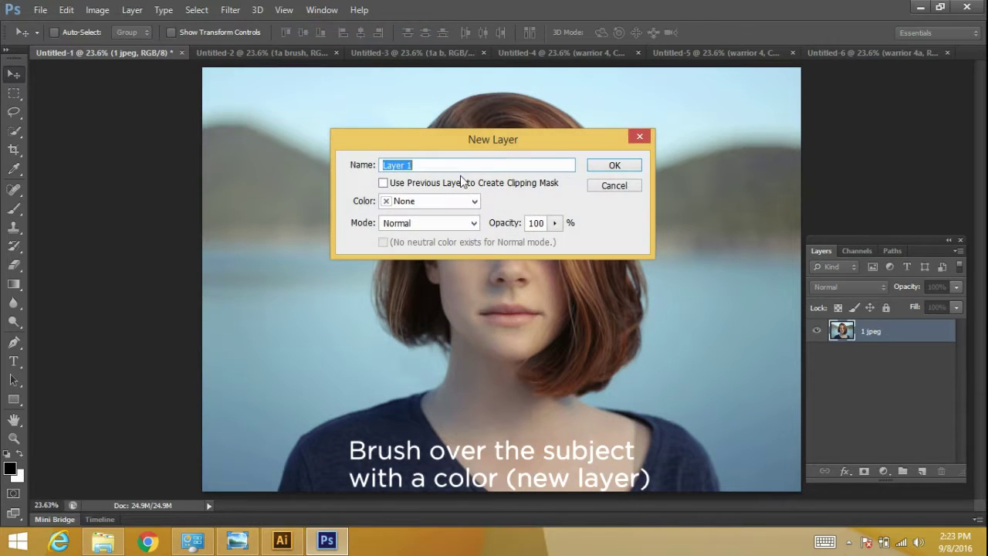
text(Brush)
click(615, 166)
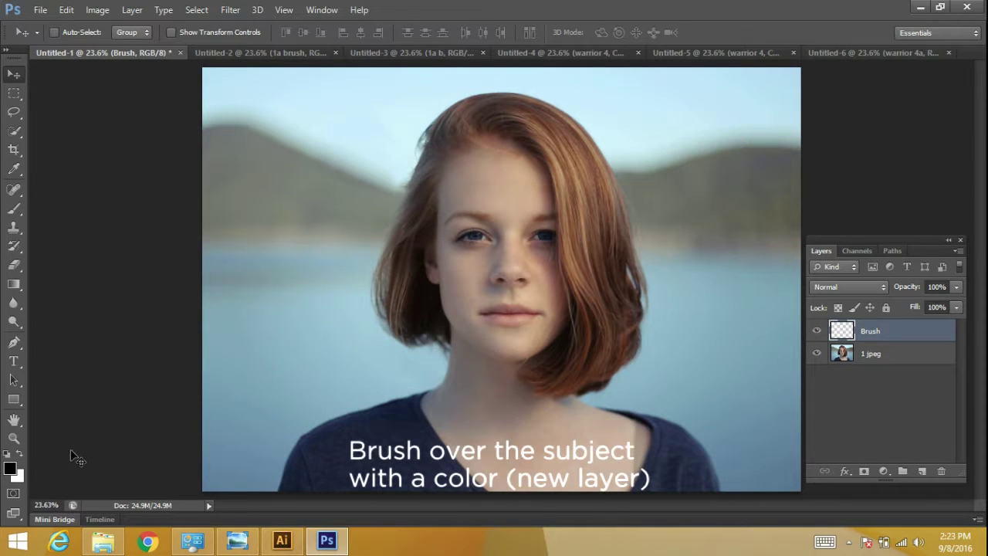
click(9, 471)
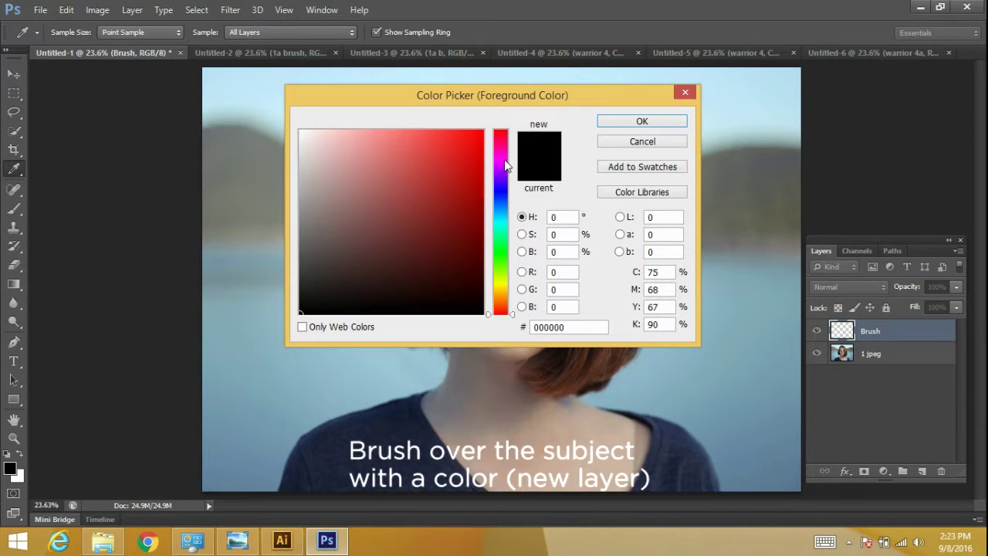
- Set the foreground colour to bright magenta f309e0
click(503, 159)
click(476, 139)
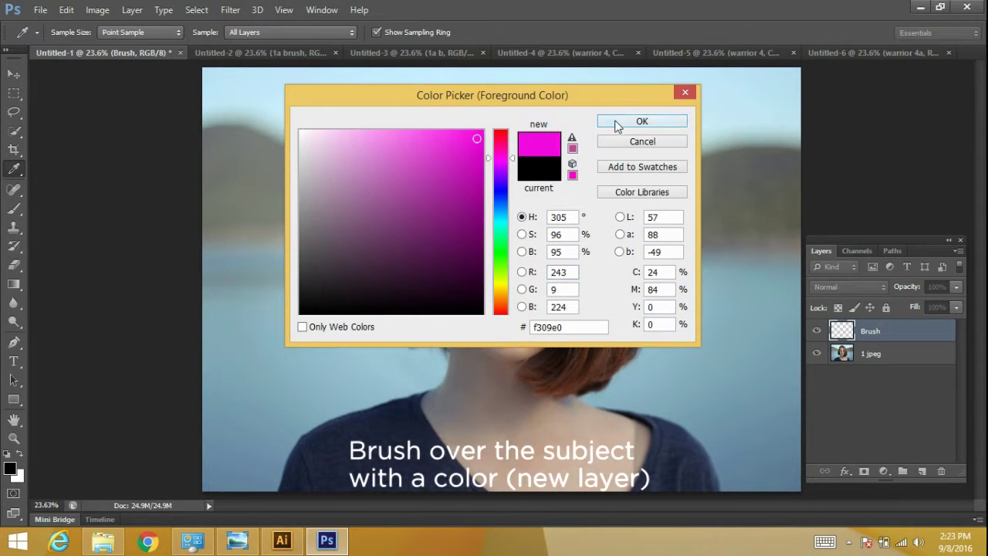
click(618, 125)
- Brush magenta over the woman's face and hair, filling the remaining unpainted specks
key(b)
mouse_move(505, 274)
mouse_down()
mouse_move(496, 260)
mouse_move(506, 283)
mouse_move(440, 258)
mouse_move(503, 294)
mouse_move(494, 331)
mouse_move(561, 294)
mouse_move(584, 342)
mouse_move(600, 348)
mouse_move(558, 150)
mouse_move(466, 158)
mouse_move(408, 327)
mouse_move(399, 309)
mouse_move(397, 271)
mouse_move(454, 116)
mouse_move(494, 101)
mouse_move(517, 131)
mouse_move(599, 190)
mouse_move(614, 324)
mouse_move(549, 379)
mouse_move(586, 309)
mouse_move(484, 203)
mouse_move(524, 162)
mouse_move(587, 324)
mouse_move(489, 115)
mouse_move(386, 280)
mouse_move(536, 86)
mouse_move(639, 286)
mouse_move(569, 327)
mouse_up()
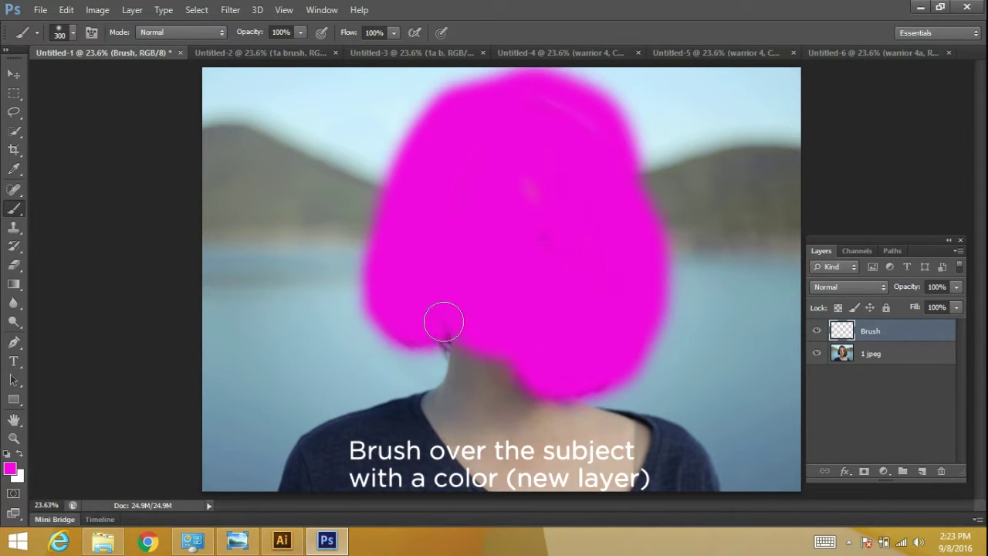
mouse_move(444, 322)
mouse_down()
mouse_move(521, 348)
mouse_move(445, 322)
mouse_move(410, 329)
mouse_move(391, 280)
mouse_up()
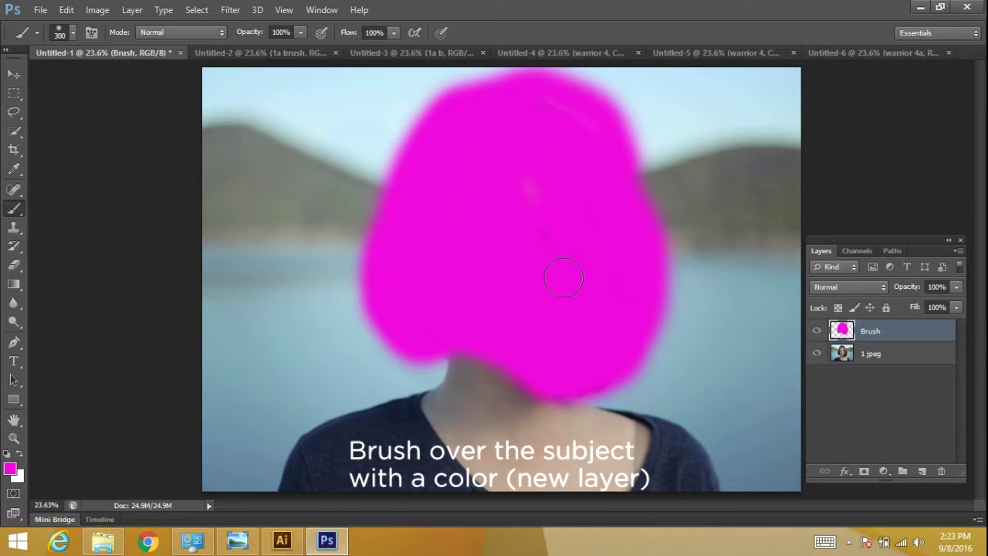
drag(563, 278, 526, 226)
drag(531, 115, 562, 238)
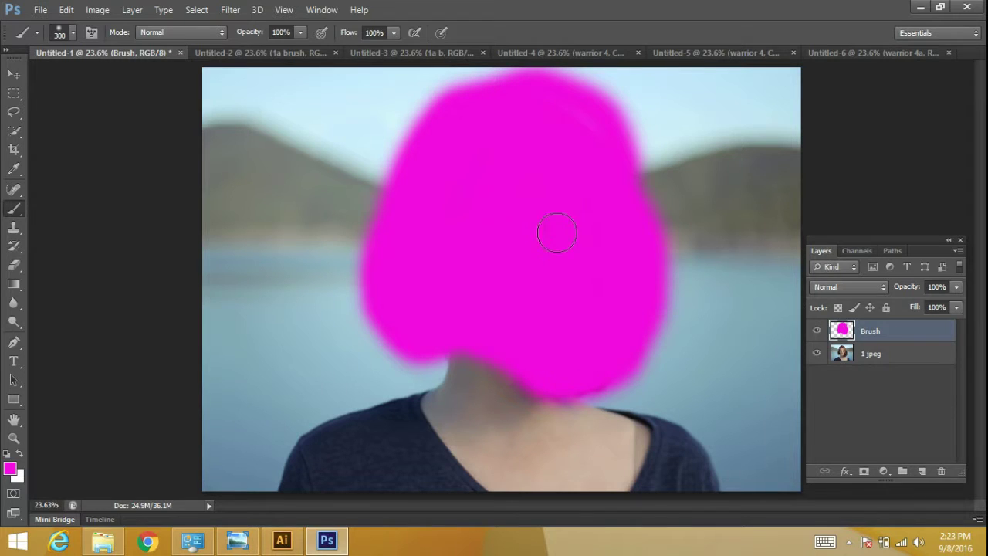
- Load the LOGO Creator .atn file into the Actions panel and check its step list
click(322, 9)
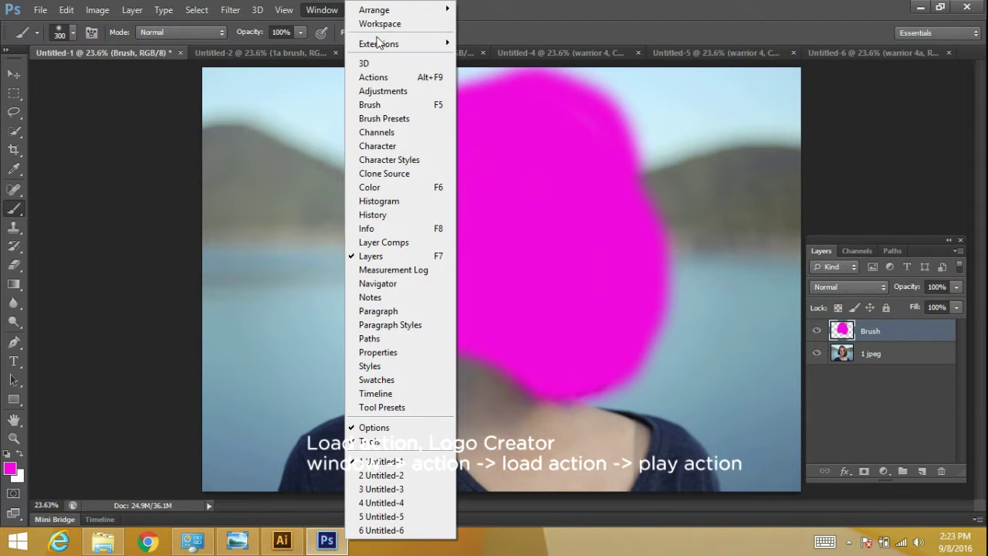
click(375, 77)
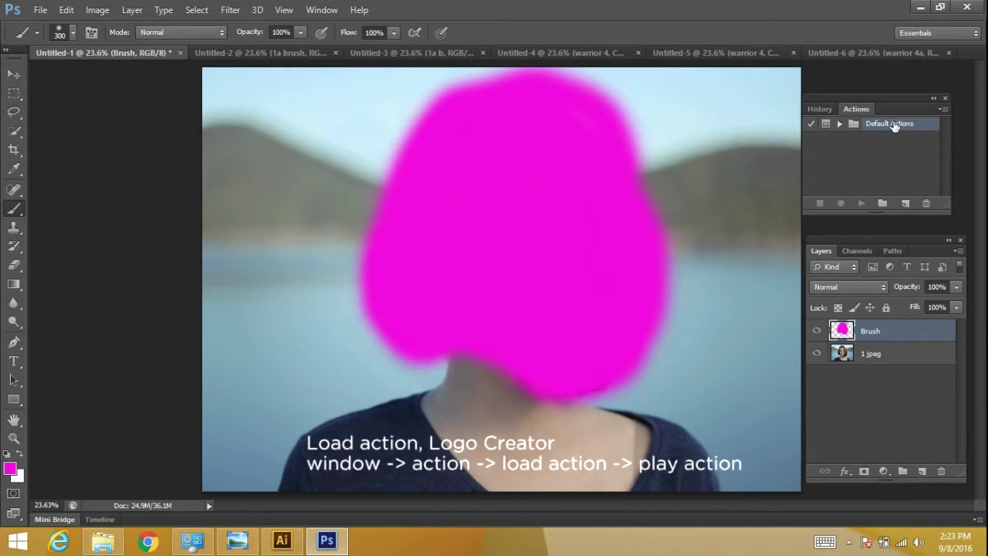
click(943, 110)
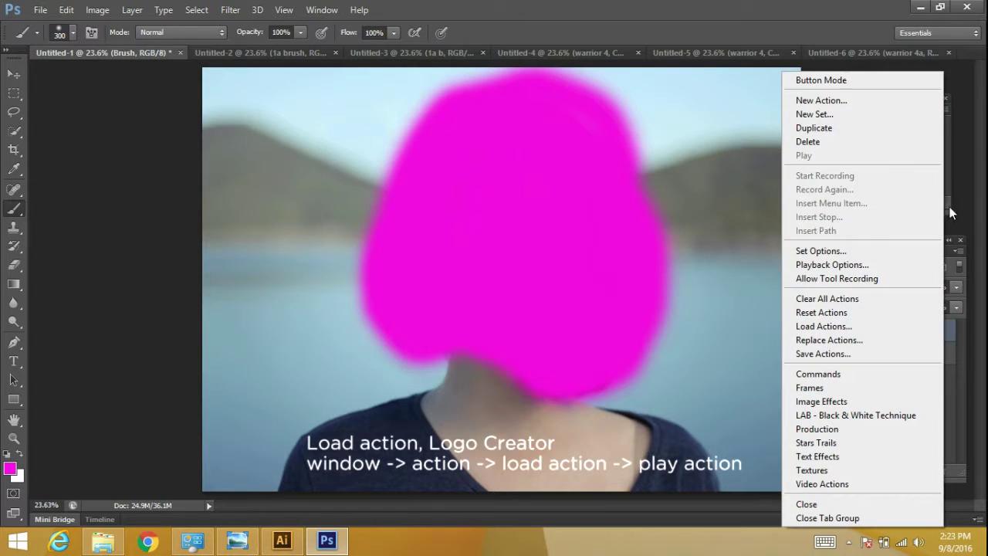
click(824, 327)
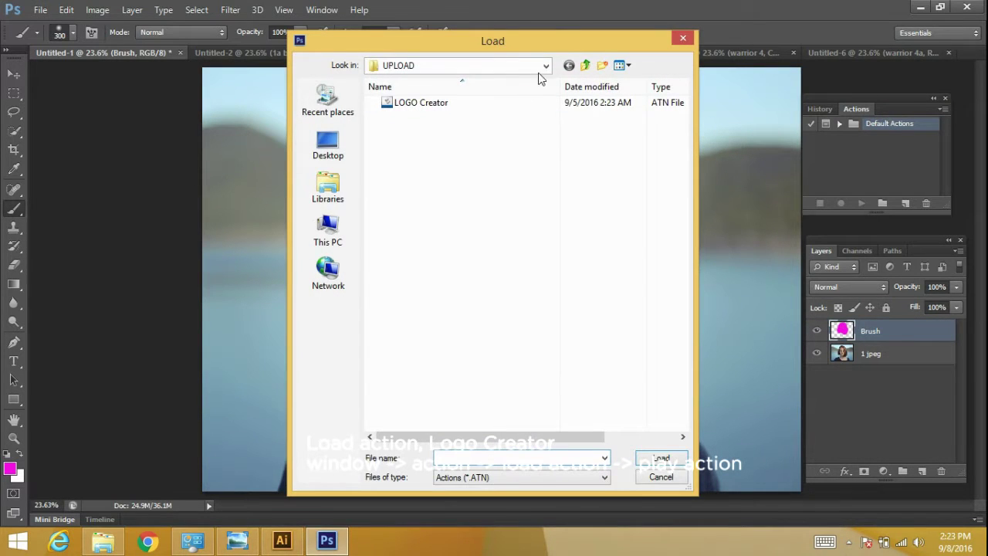
click(509, 102)
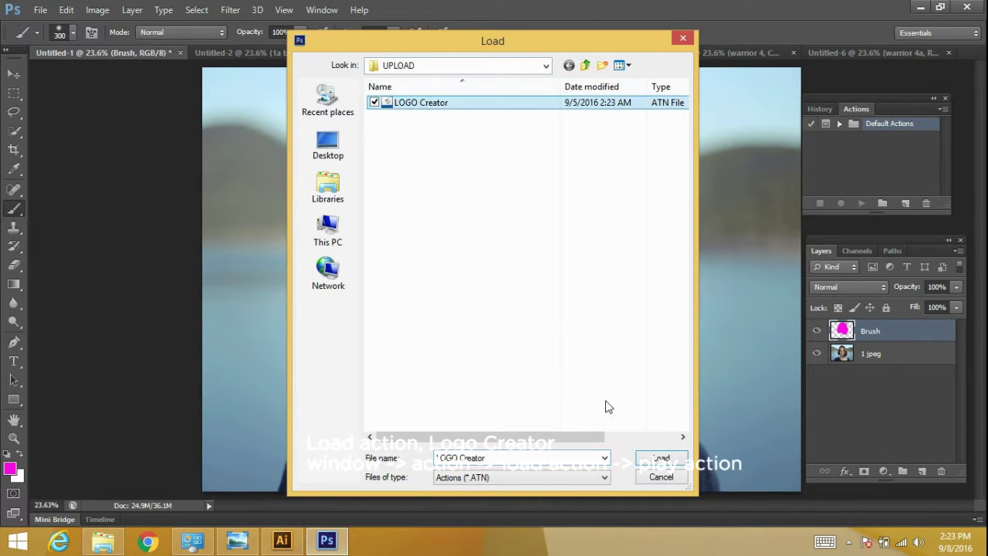
click(661, 462)
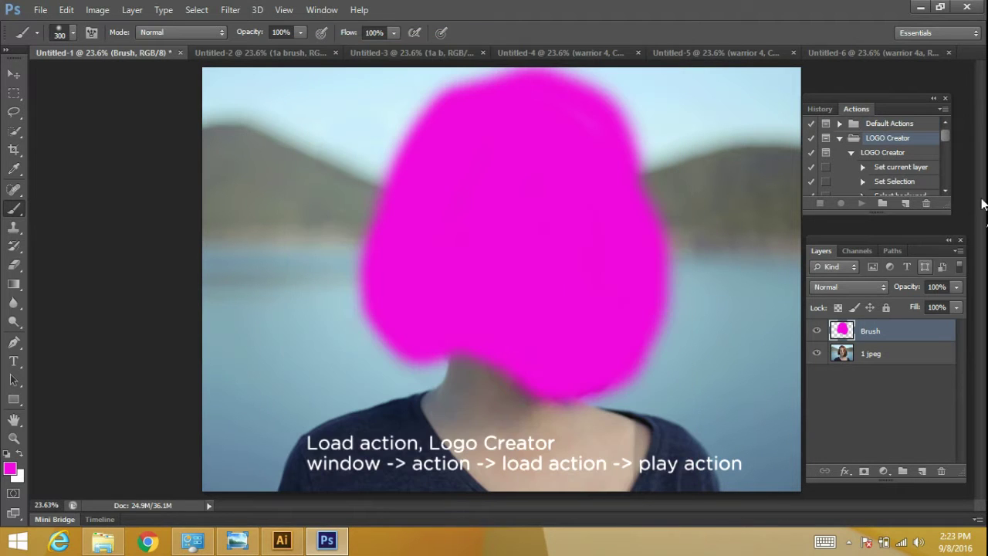
click(850, 155)
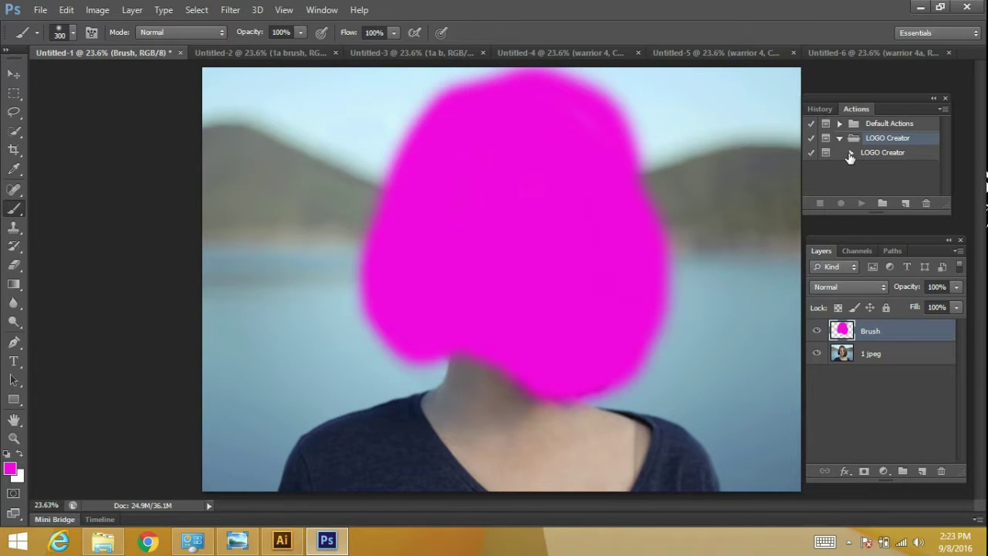
click(850, 155)
click(850, 156)
- Play the LOGO Creator action and set the Threshold level to 74
click(884, 154)
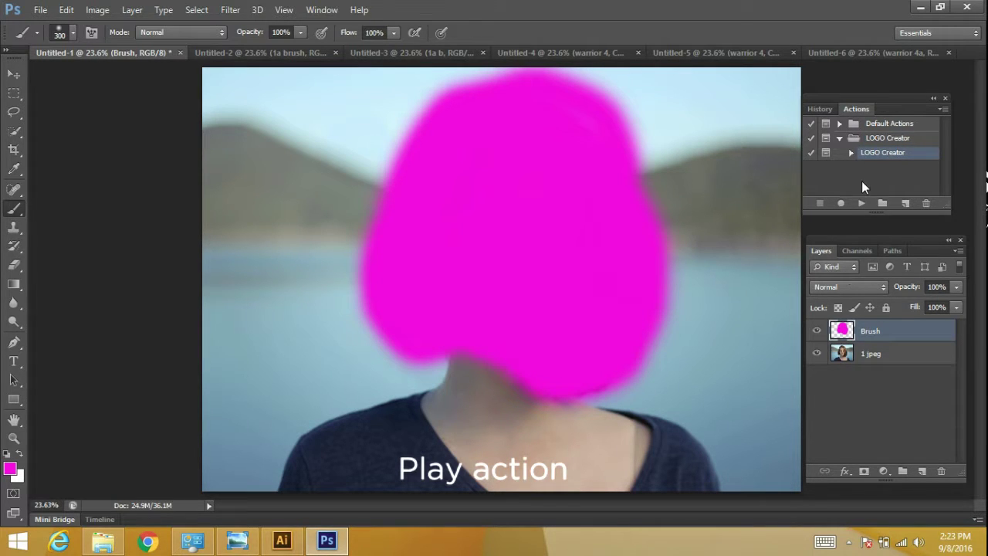
click(861, 204)
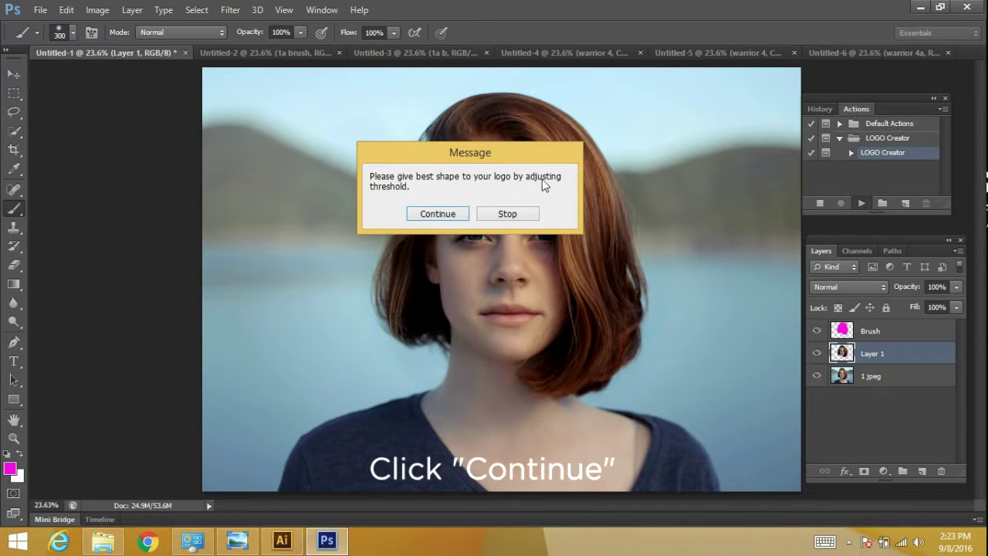
click(439, 216)
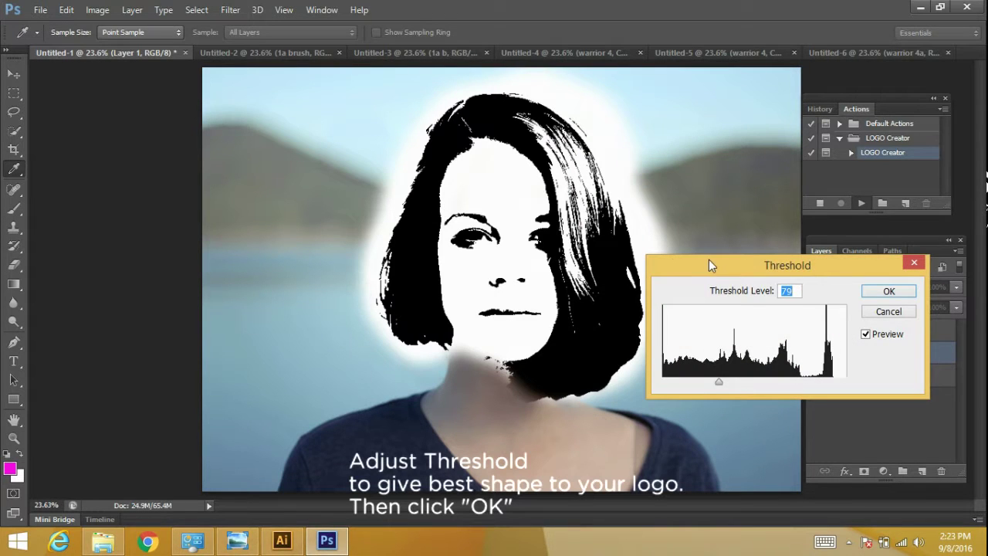
drag(709, 263, 741, 134)
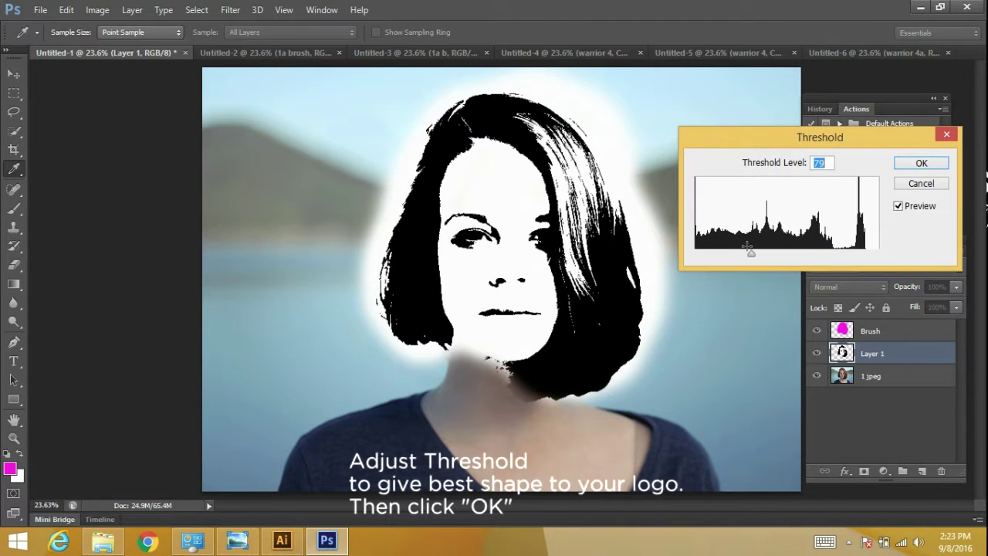
mouse_move(764, 257)
mouse_down()
mouse_move(845, 253)
mouse_move(752, 267)
mouse_move(742, 270)
mouse_move(830, 265)
mouse_move(748, 287)
mouse_up()
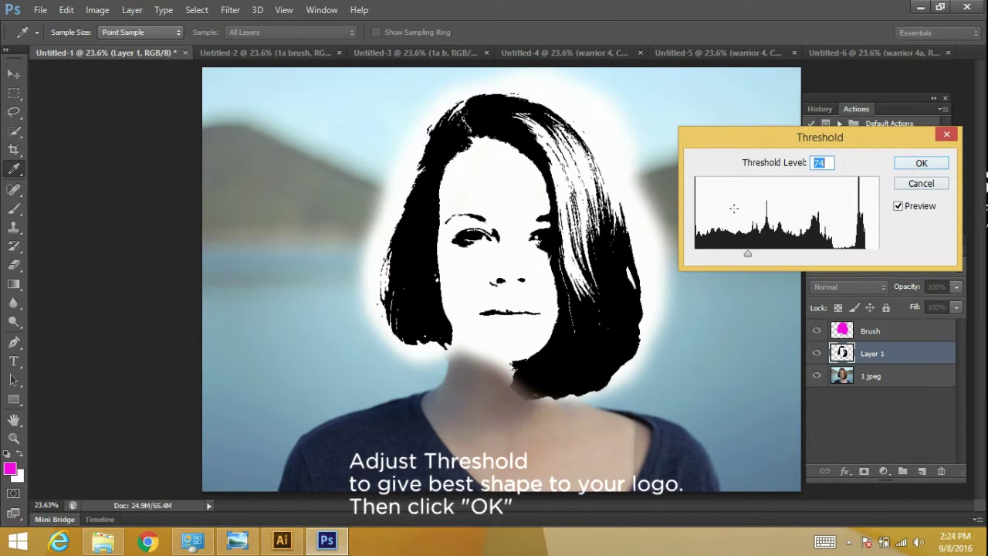
click(922, 164)
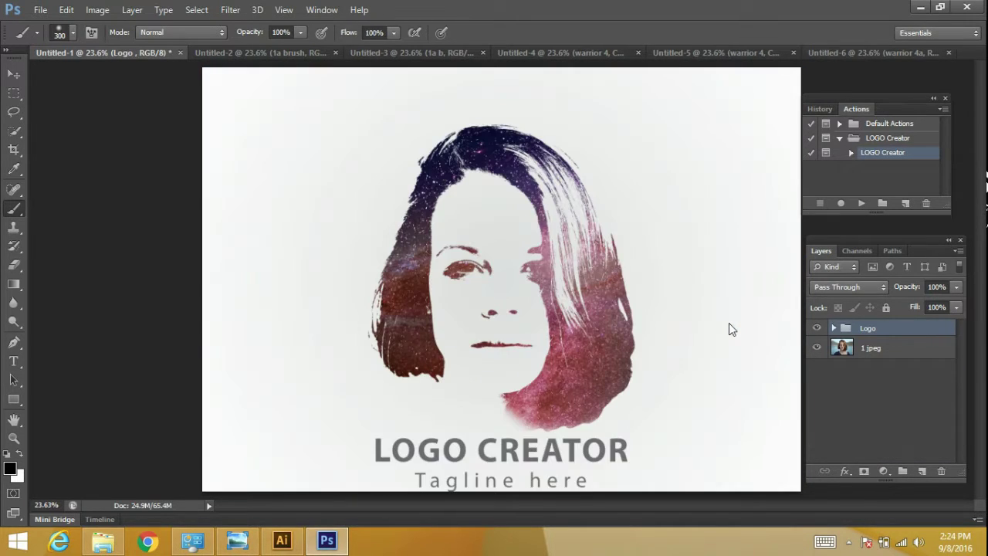
- Toggle the Logo group and LOGO CREATOR text visibility and zoom out to the whole canvas
click(817, 330)
click(817, 330)
click(833, 329)
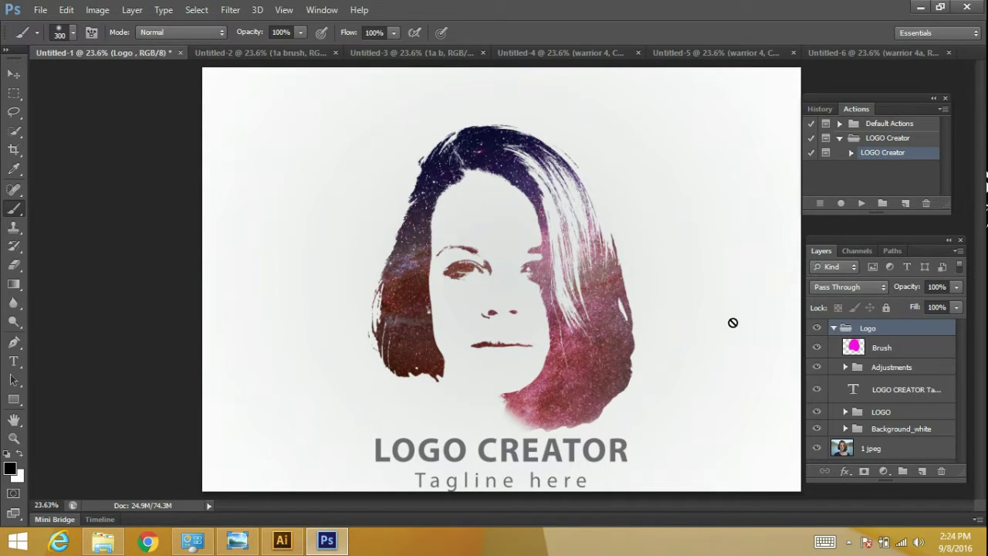
key(z)
alt+click(669, 325)
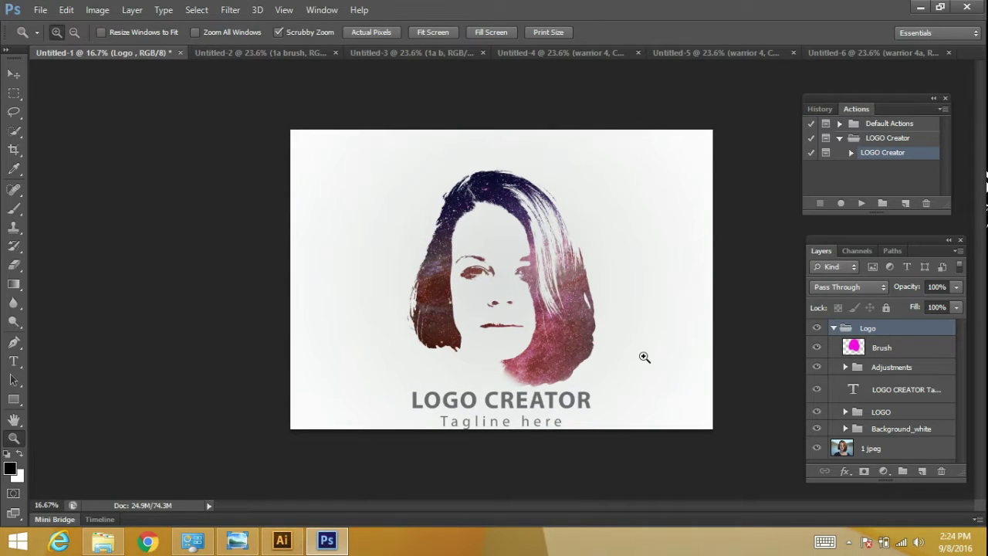
key(b)
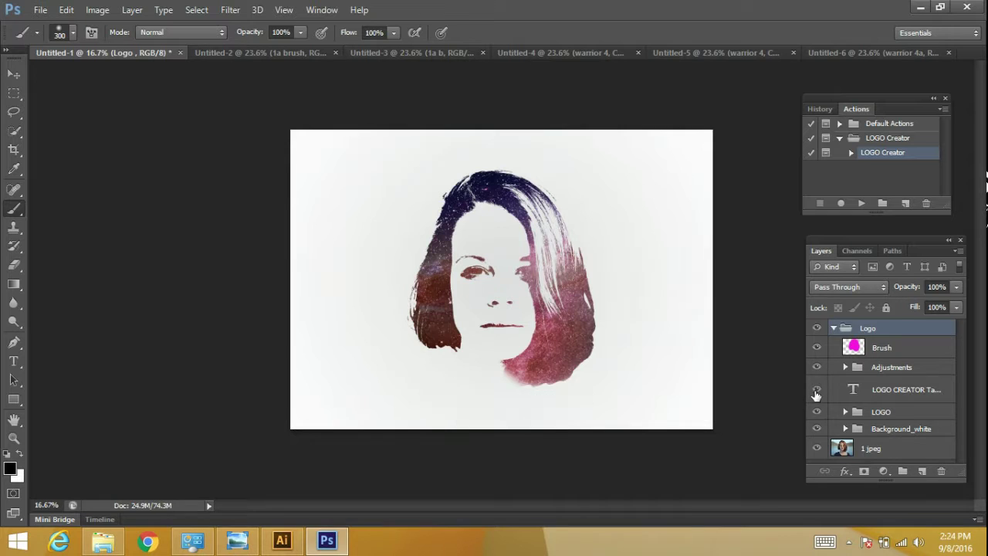
click(816, 389)
click(817, 412)
click(817, 412)
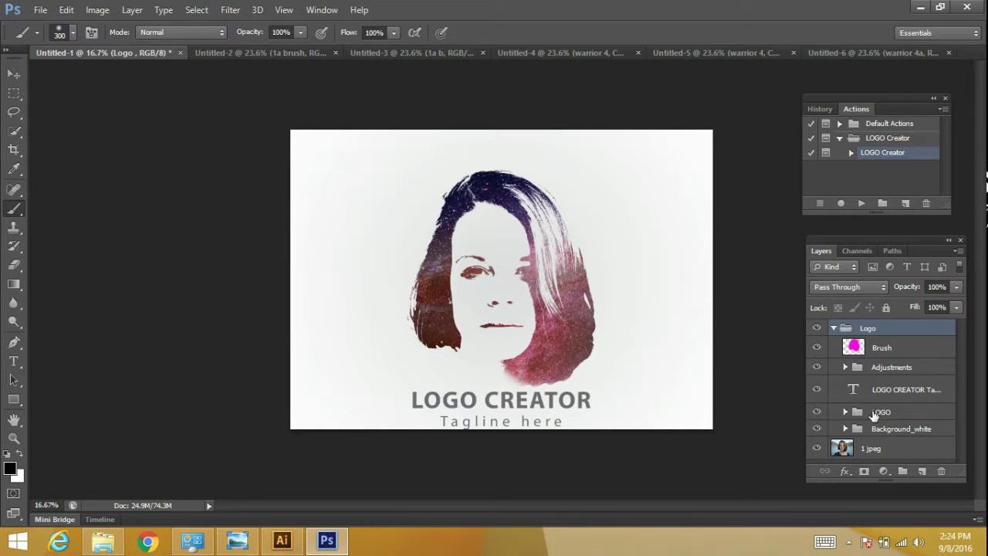
- Scale the LOGO group and LOGO CREATOR text together to about 81%
click(878, 411)
shift+click(883, 390)
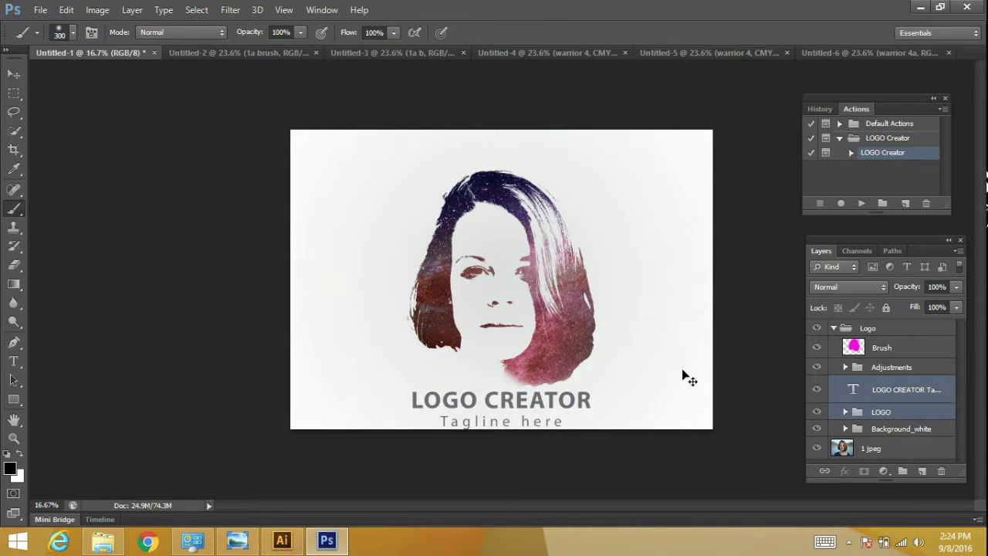
key(ctrl+t)
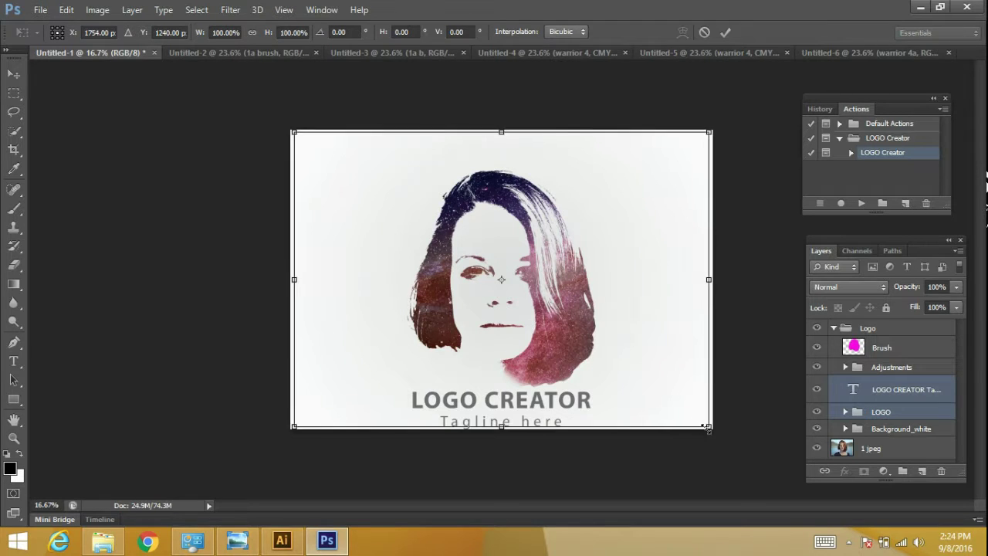
drag(715, 433, 670, 409)
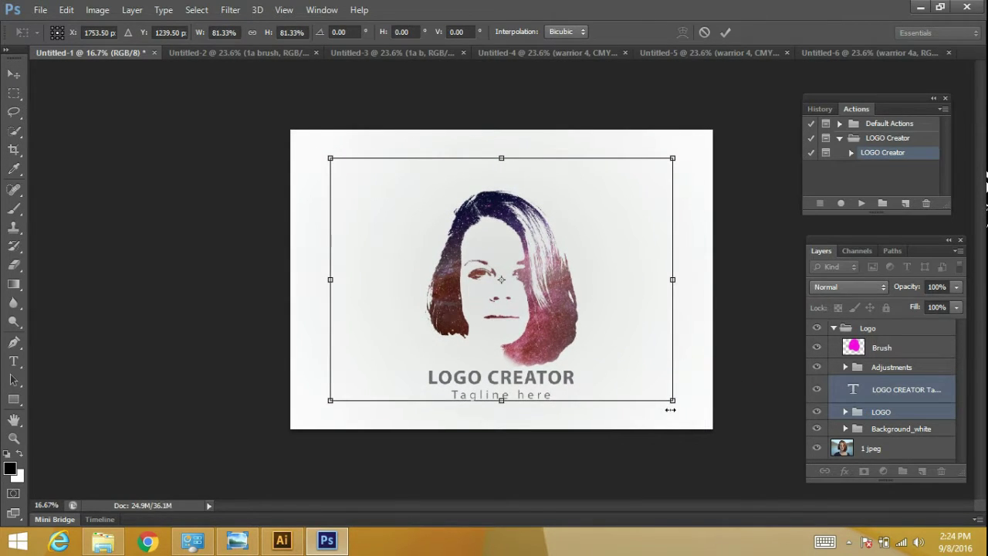
key(b)
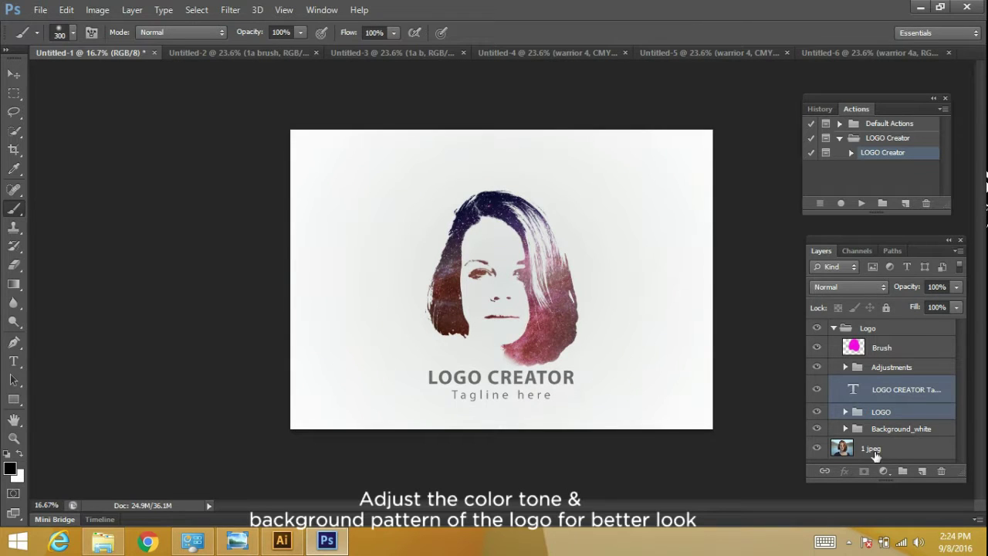
- Shift the galaxy texture Layer 4 inside the face and rotate it about -15°
click(845, 411)
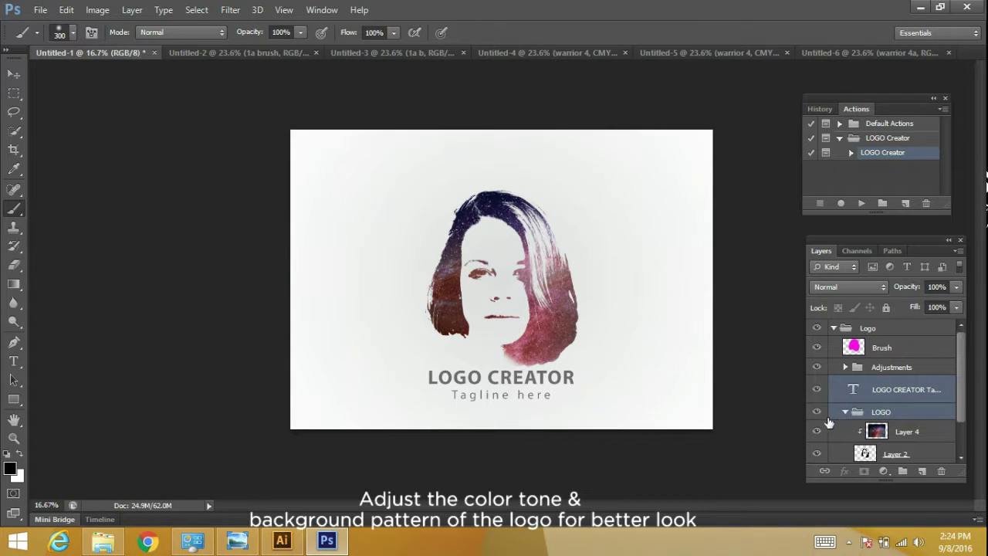
click(898, 416)
scroll(895, 421, down, 1)
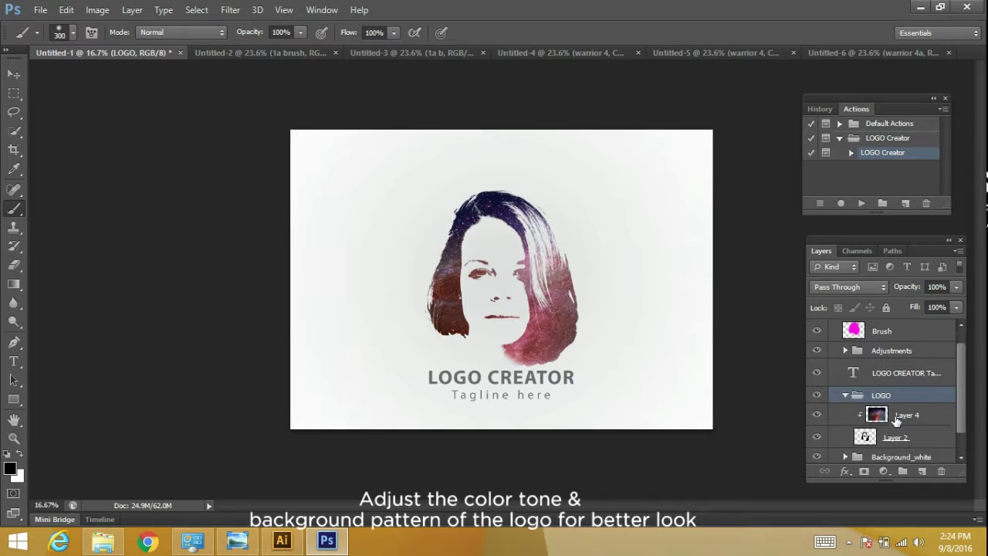
click(898, 417)
click(890, 439)
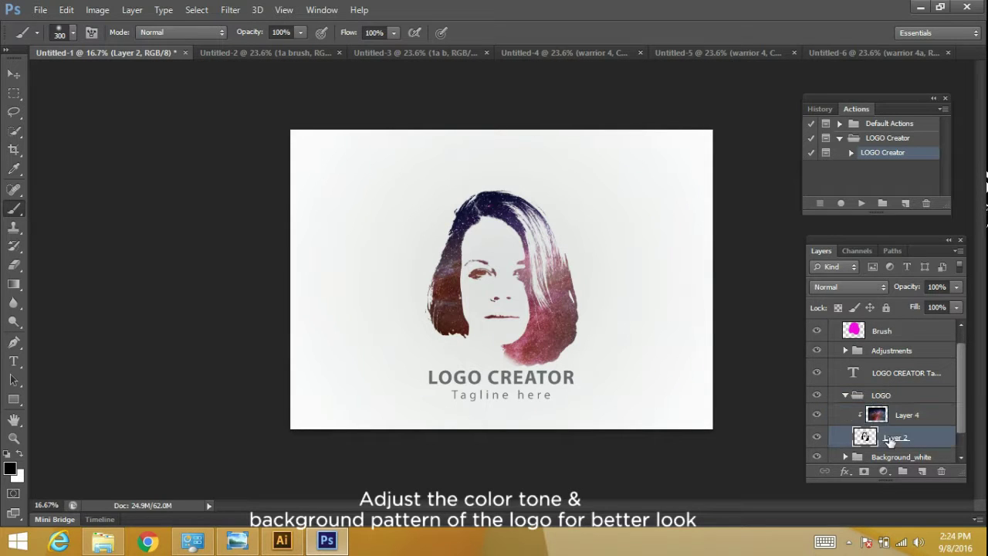
click(877, 418)
key(v)
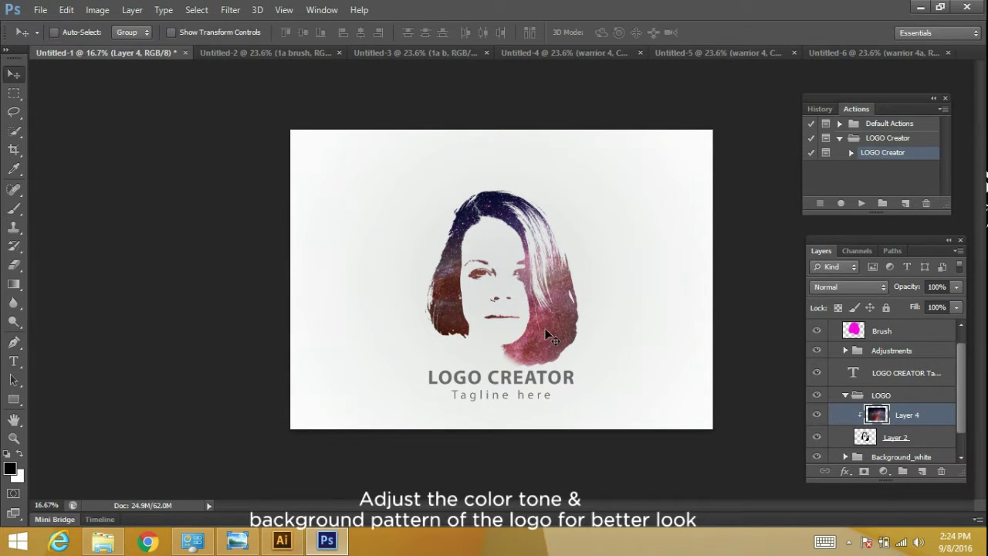
click(538, 333)
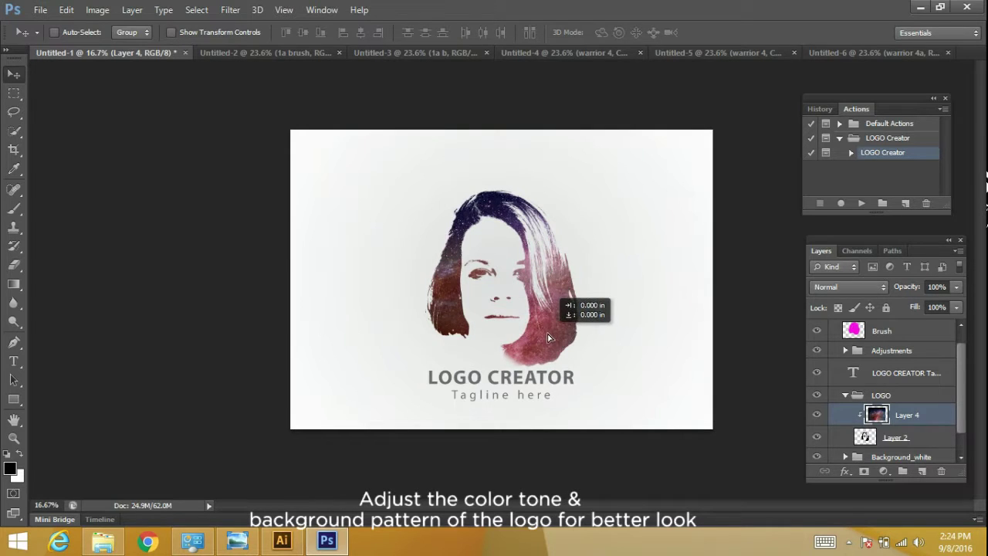
drag(538, 333, 544, 338)
key(ctrl+t)
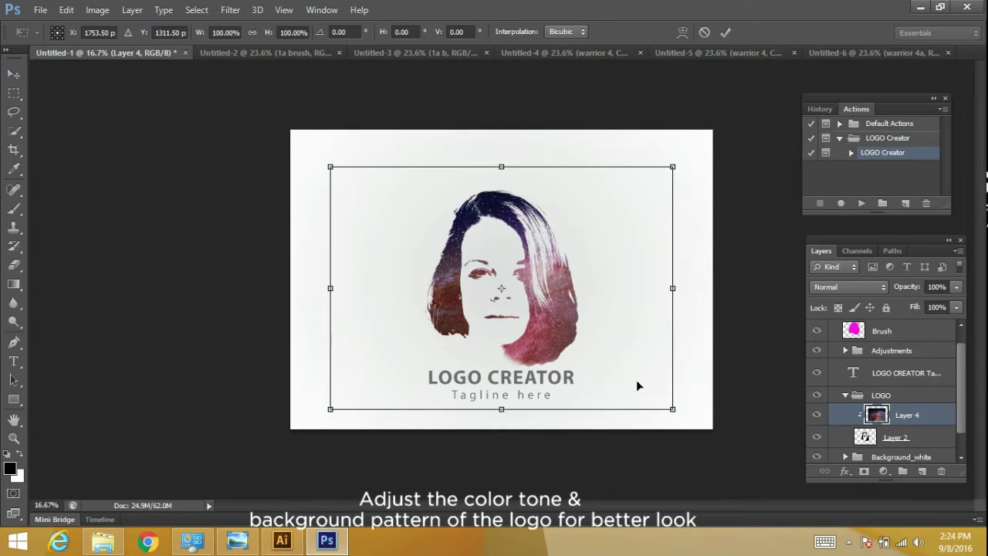
mouse_move(708, 396)
mouse_down()
mouse_move(714, 301)
mouse_move(698, 392)
mouse_move(734, 286)
mouse_up()
mouse_move(564, 333)
mouse_down()
mouse_move(603, 346)
mouse_move(607, 298)
mouse_move(573, 353)
mouse_up()
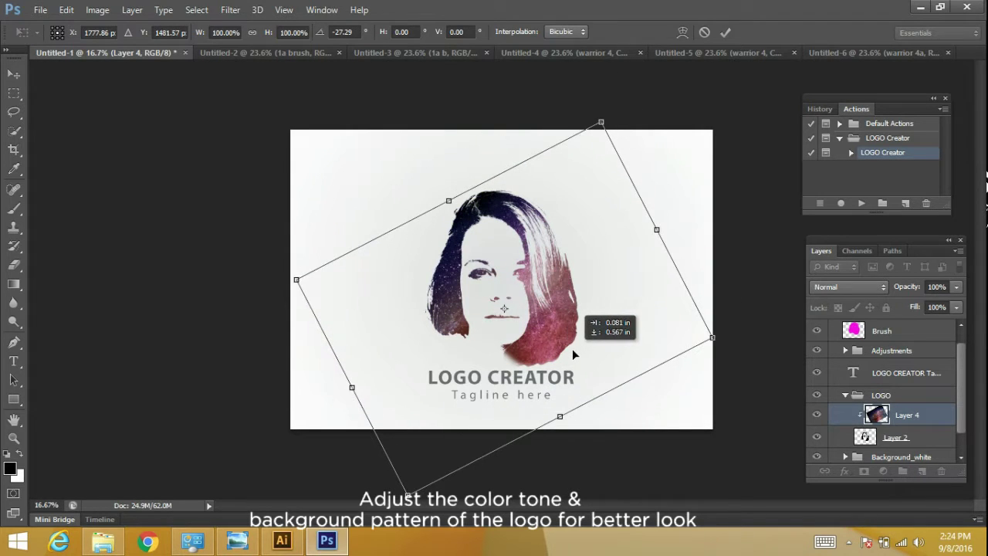
drag(727, 355, 730, 409)
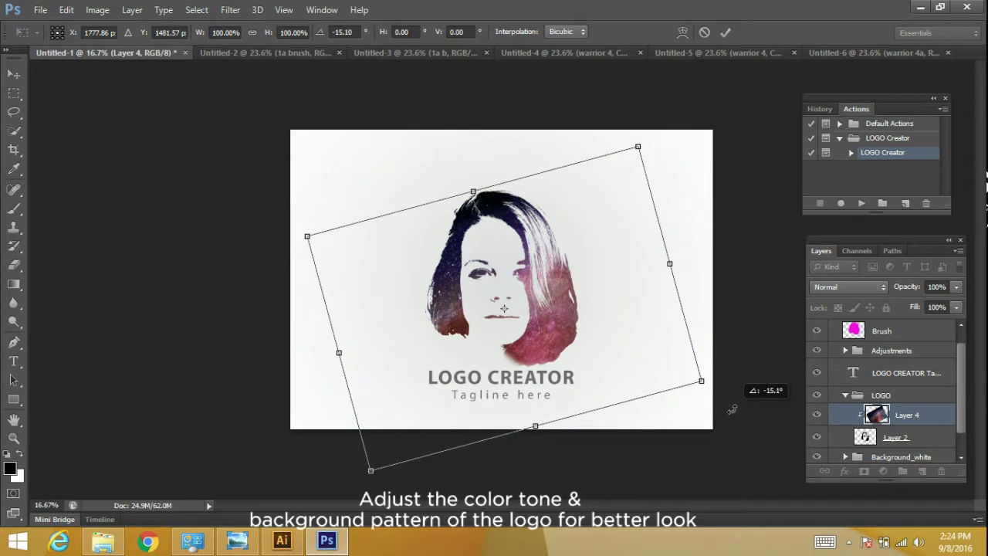
key(Return)
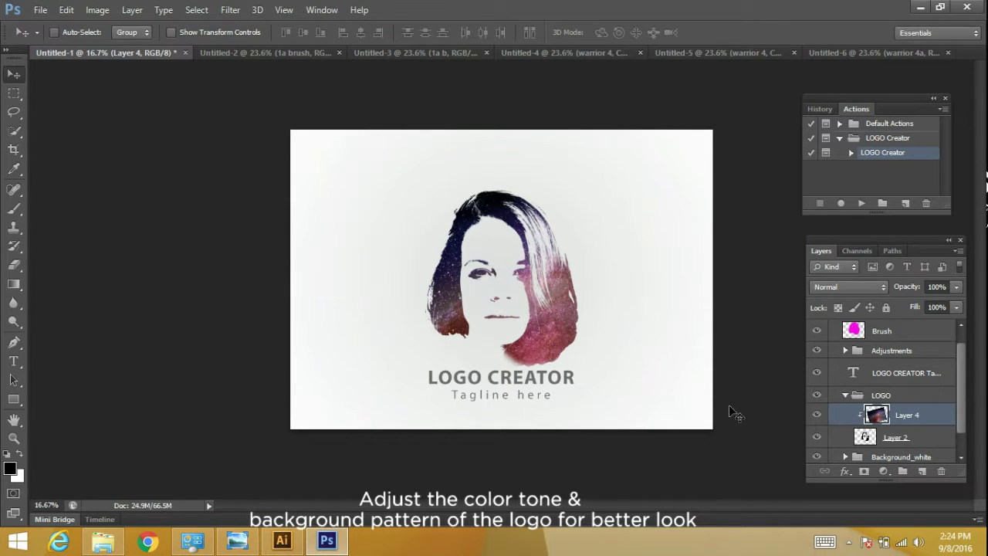
- Scale the whole LOGO group down to 93%
click(846, 396)
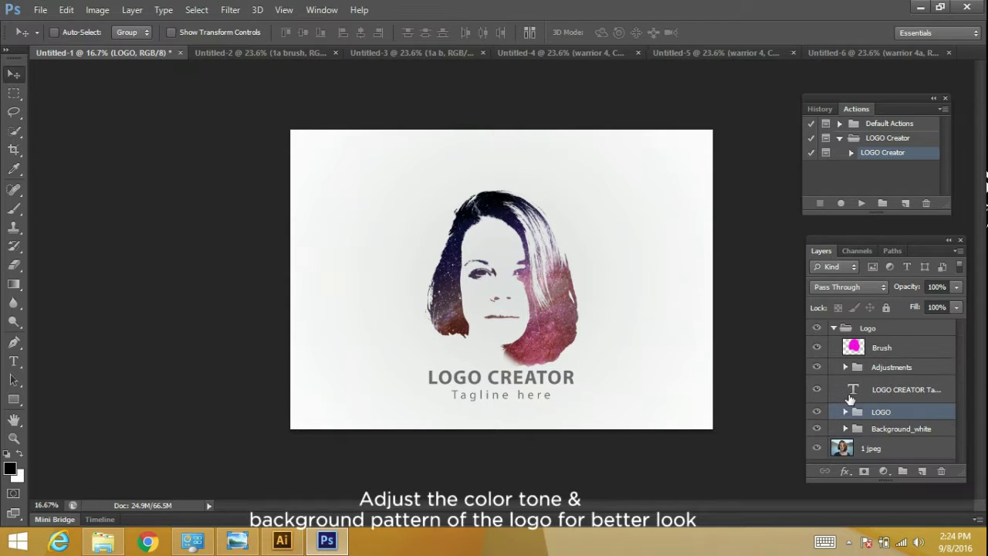
key(ctrl+t)
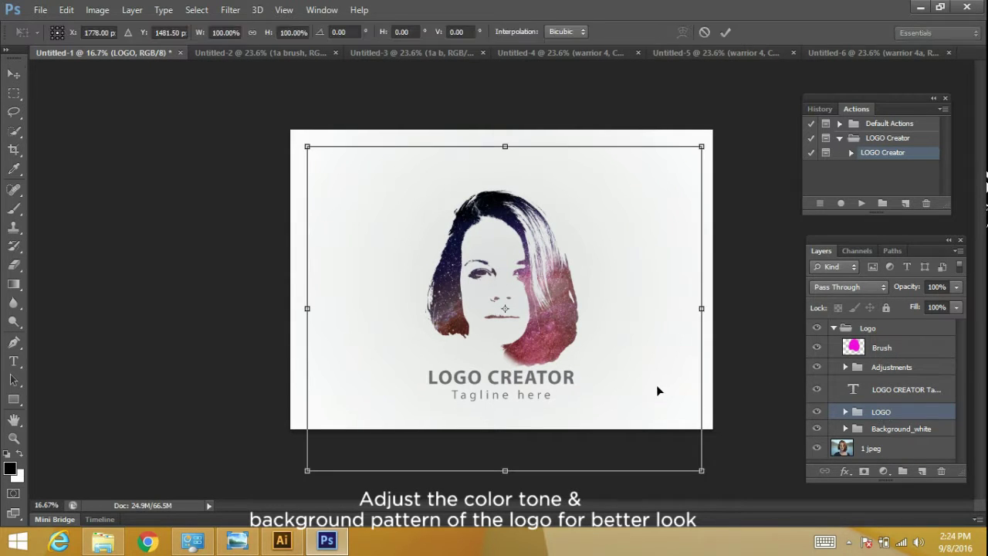
drag(701, 470, 686, 460)
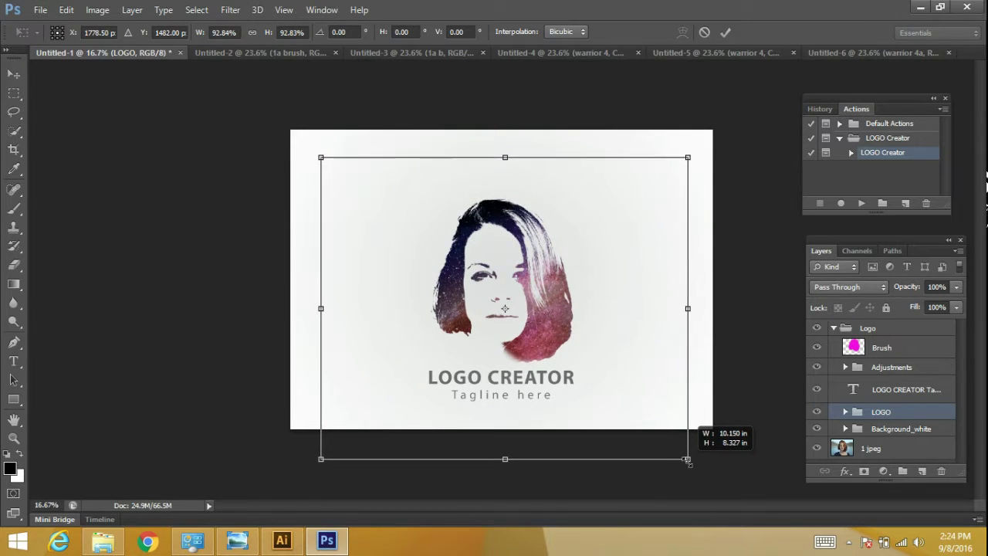
drag(686, 460, 688, 460)
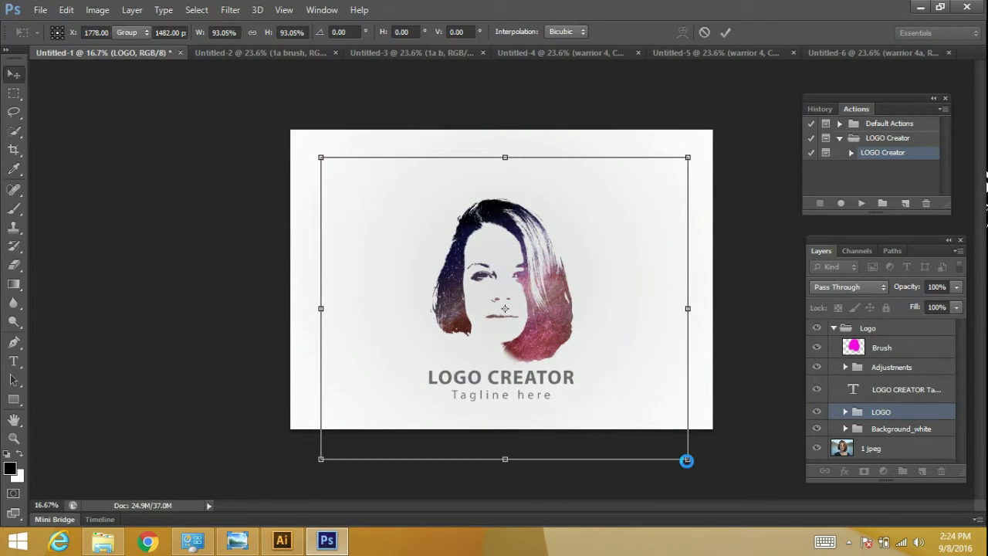
key(Return)
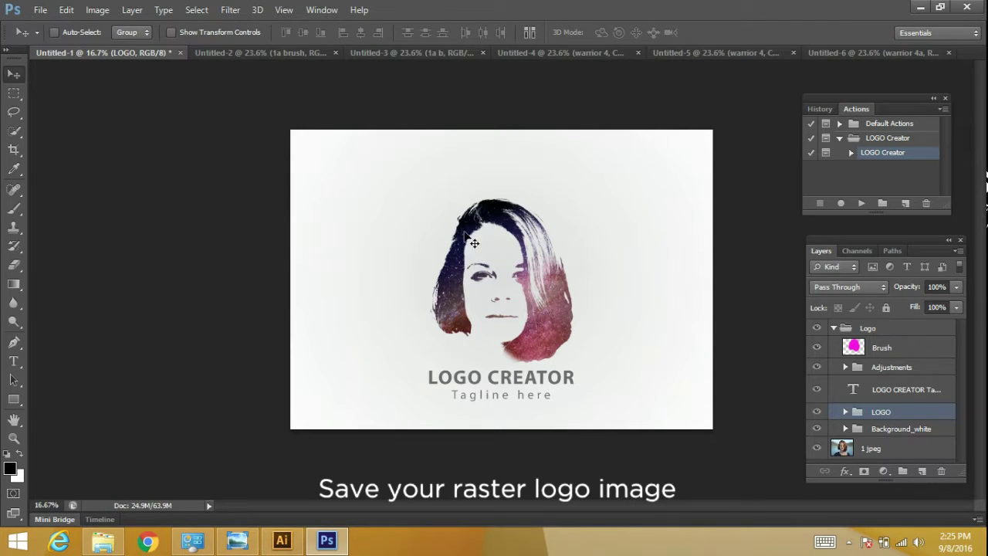
- Save the Photoshop logo to the Desktop as JPEG '1a' at maximum quality 10
click(41, 11)
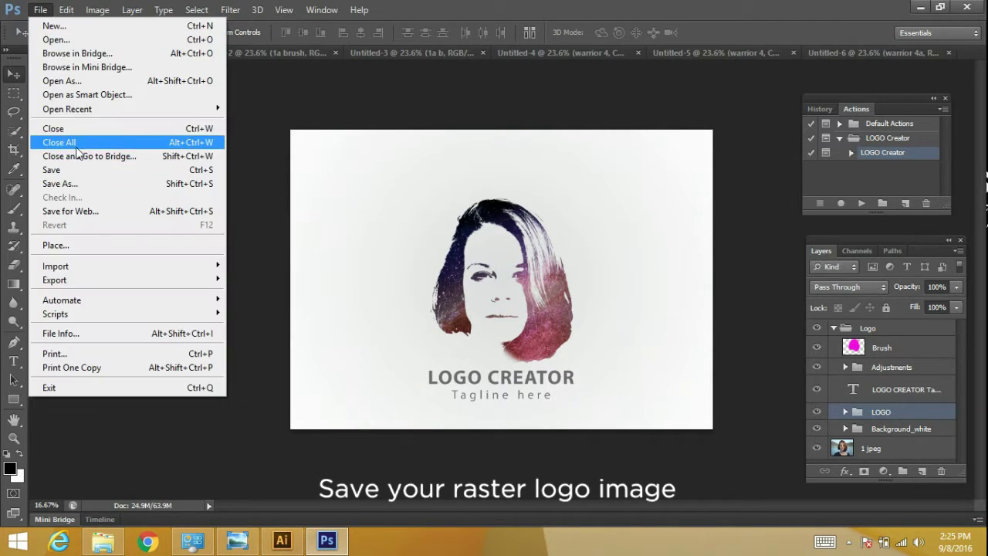
click(137, 185)
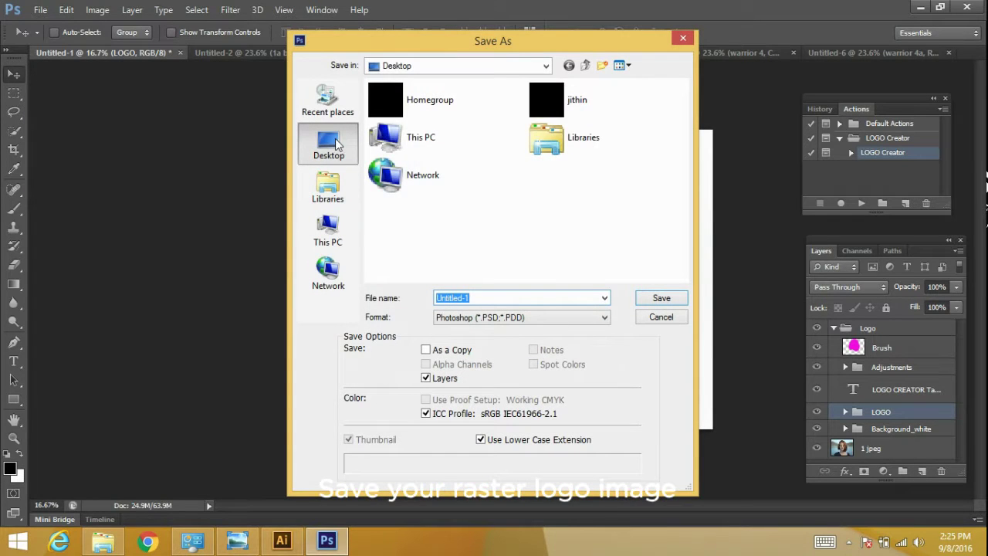
text(1a)
click(533, 317)
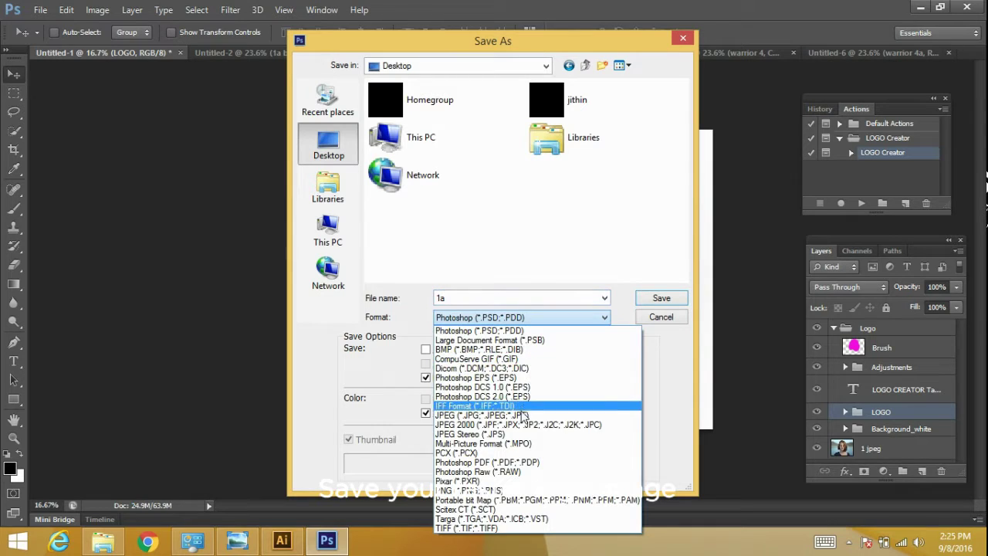
click(541, 404)
click(668, 302)
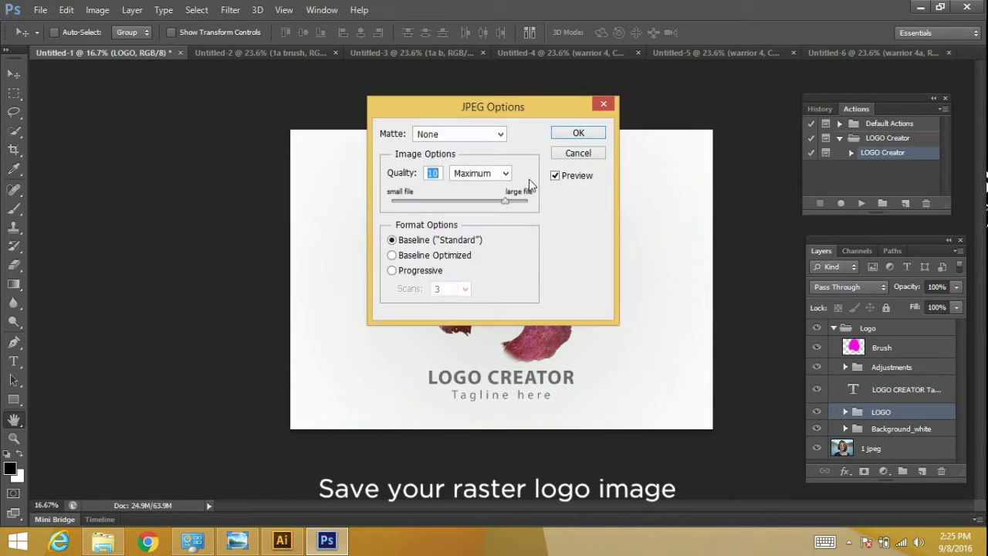
click(579, 134)
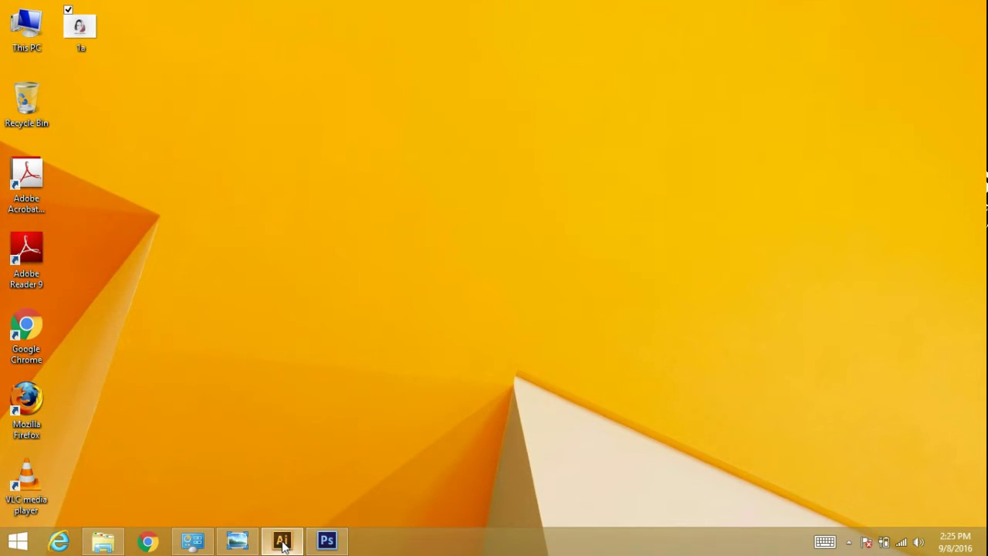
- Create a new landscape A4 document in Illustrator and drag the 1a image file toward it
click(282, 544)
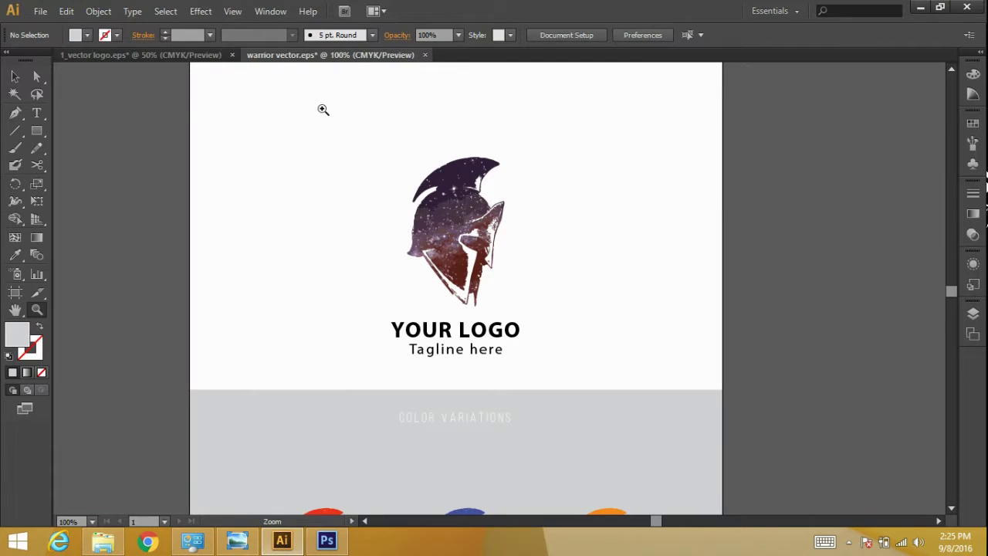
click(40, 11)
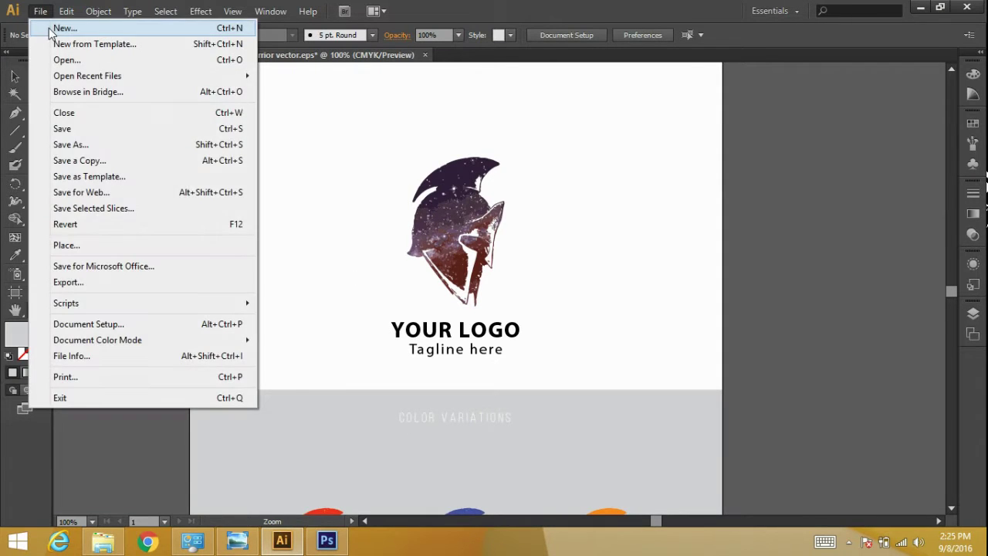
click(86, 31)
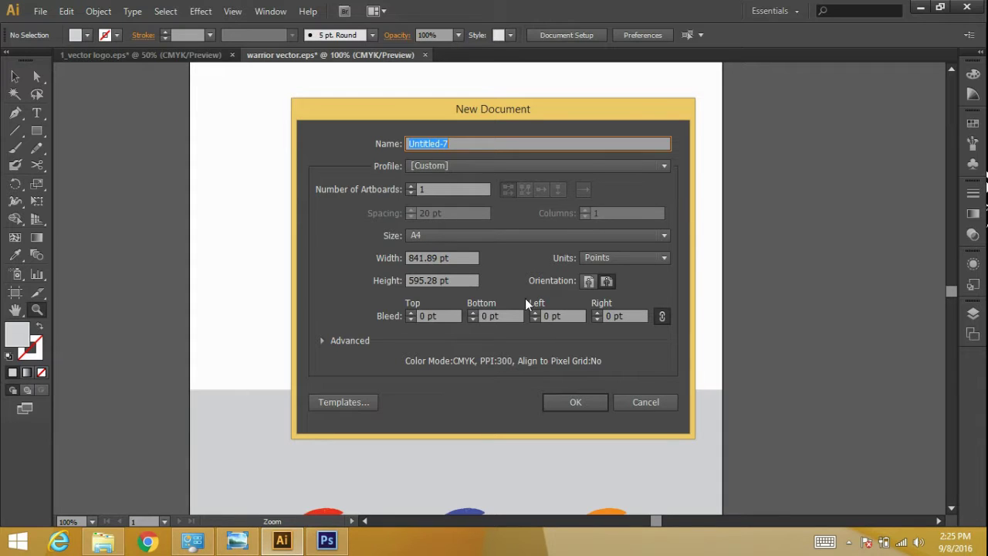
click(607, 283)
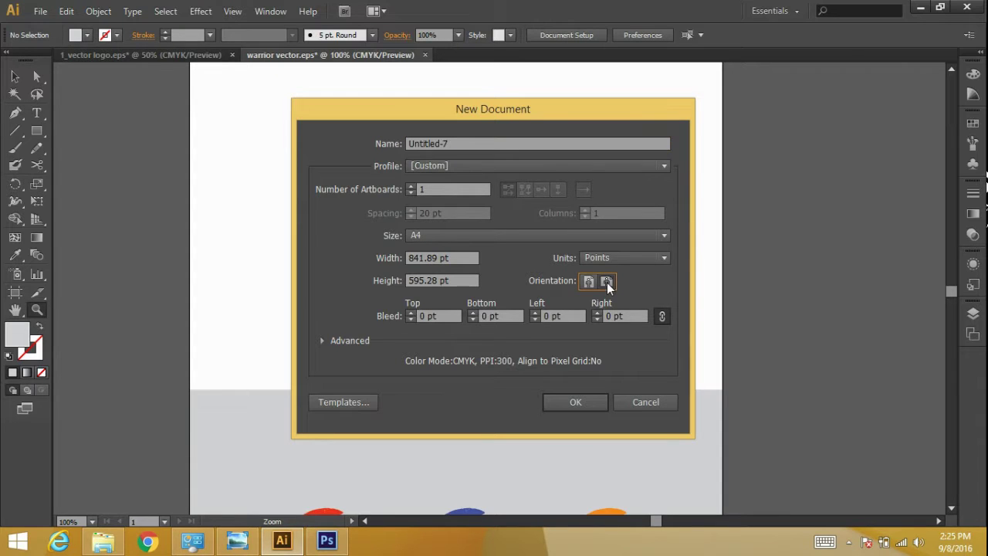
click(584, 401)
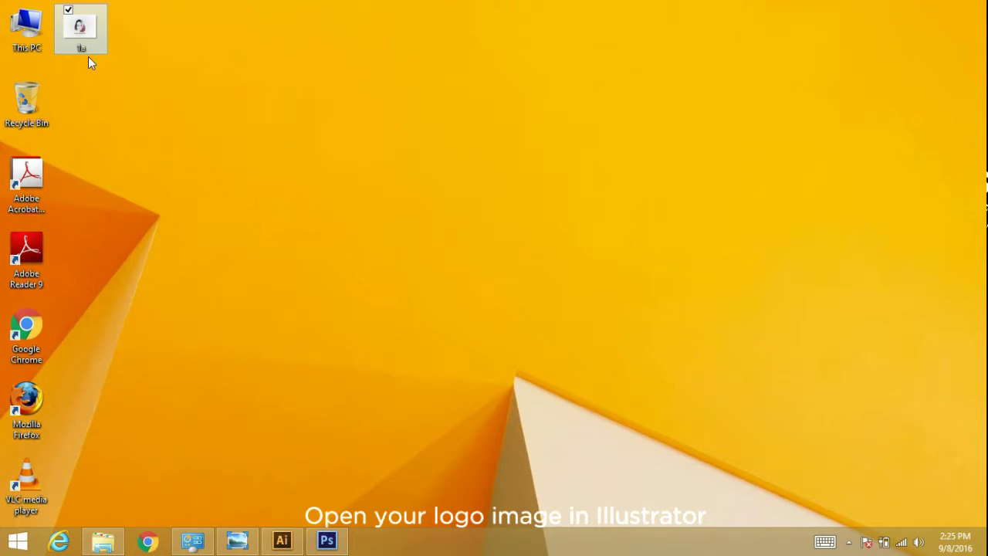
drag(81, 45, 283, 543)
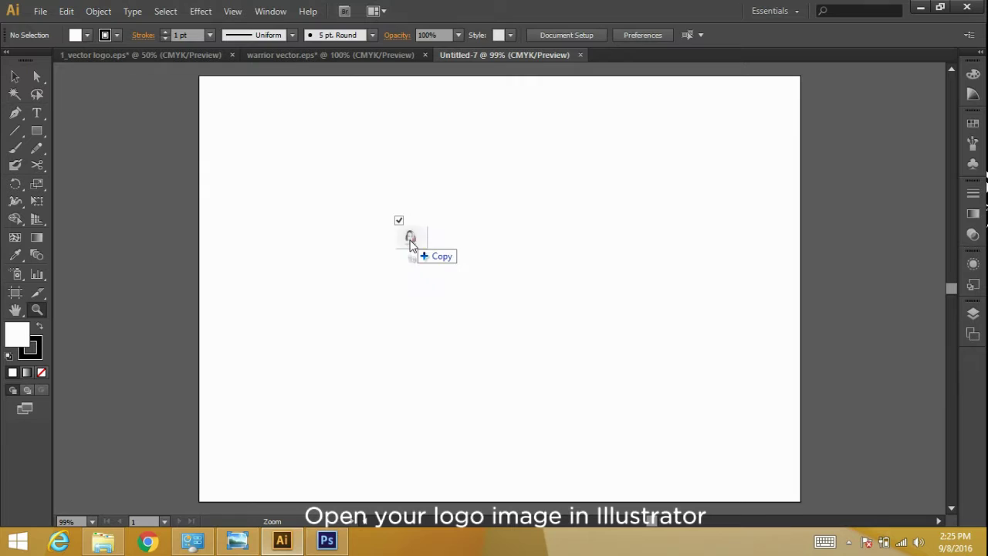
- Drop the 1a logo image onto the artboard and move it to line up with the artboard edges
drag(282, 543, 433, 277)
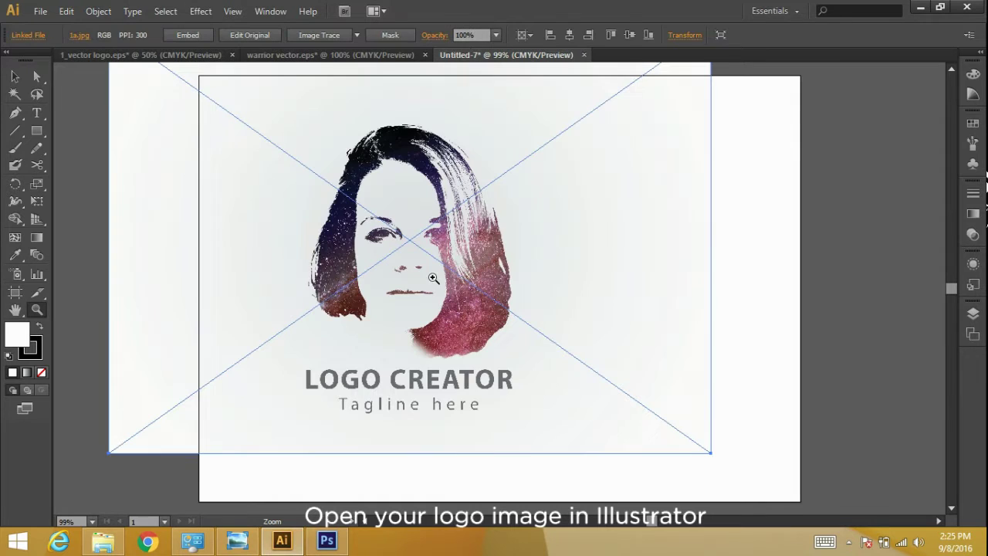
drag(394, 348, 456, 384)
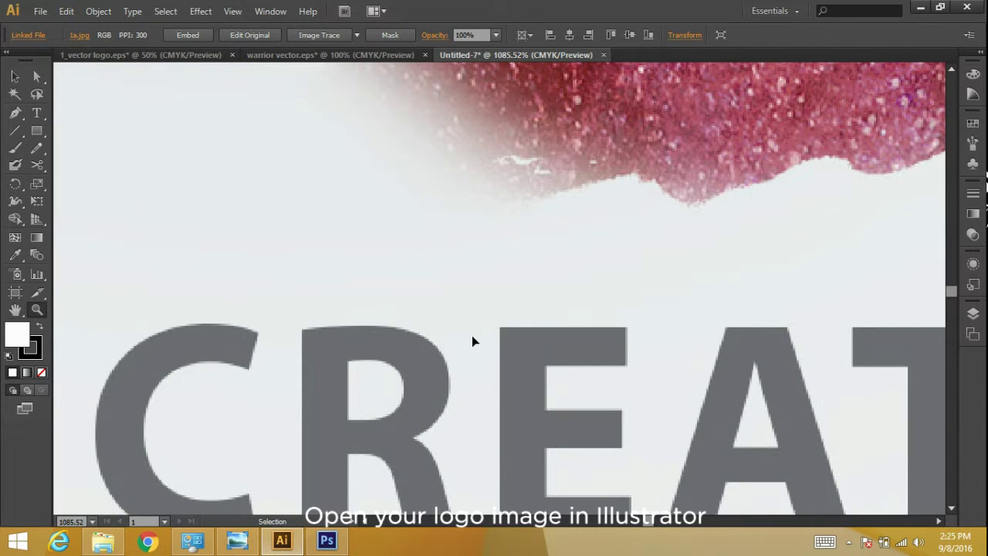
key(ctrl+0)
key(v)
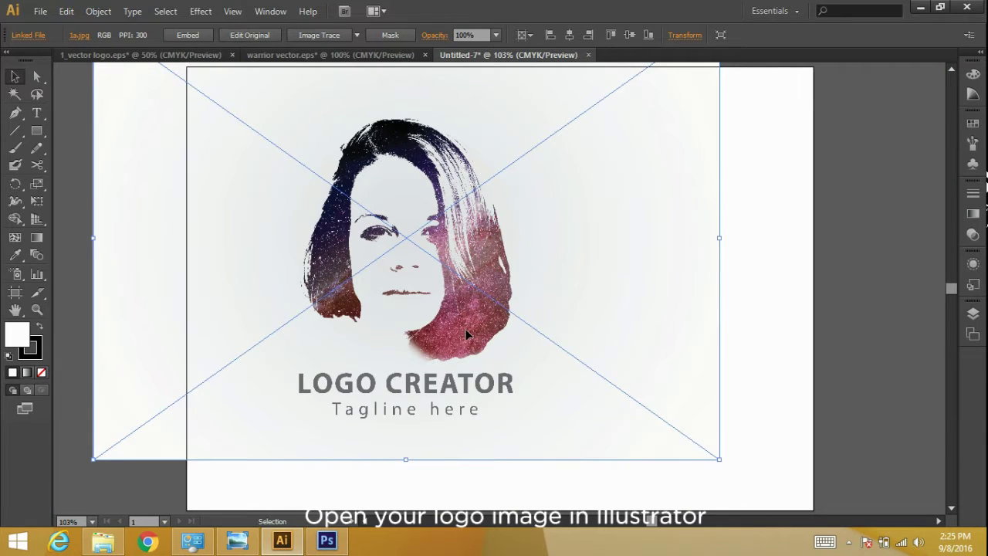
mouse_move(422, 340)
mouse_down()
mouse_move(487, 385)
mouse_move(534, 402)
mouse_up()
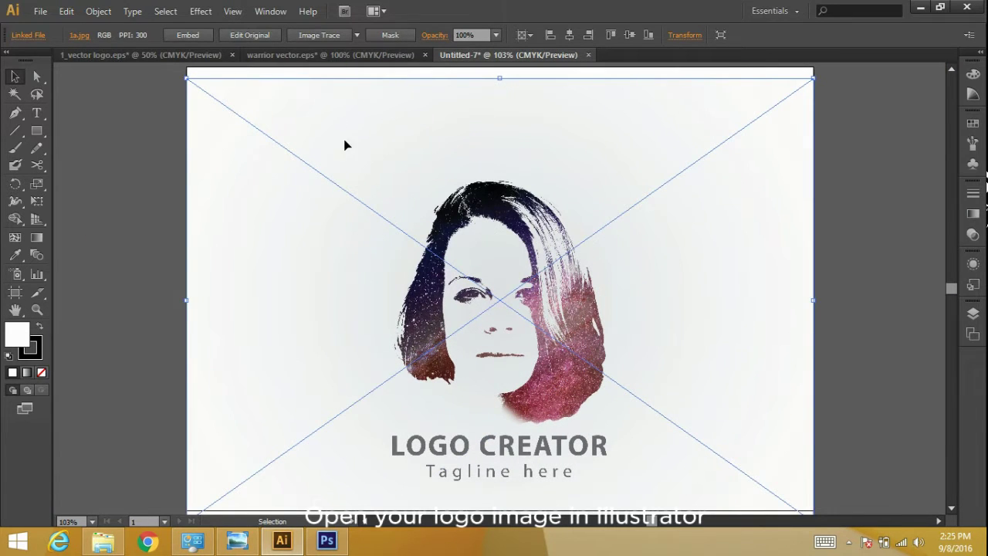
drag(345, 145, 198, 166)
scroll(417, 208, down, 1)
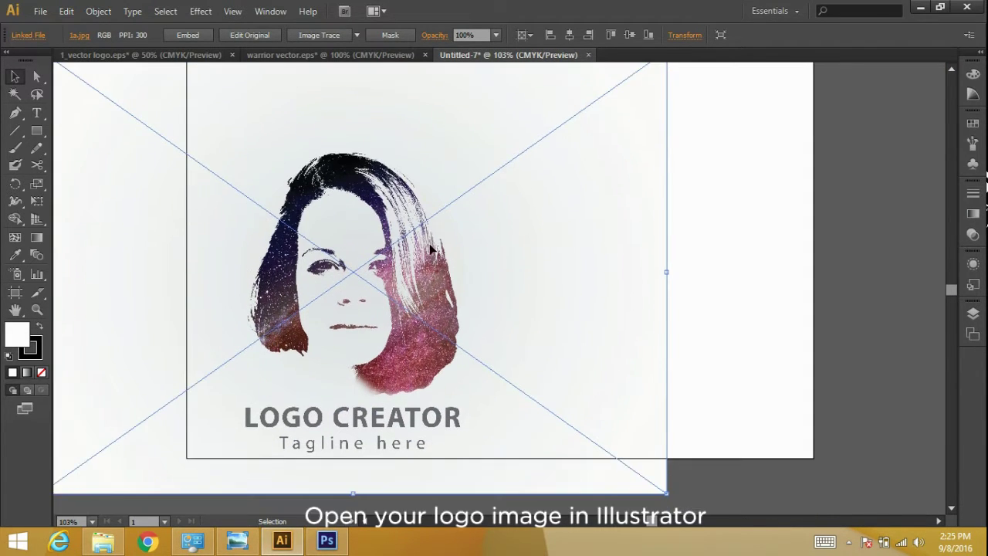
key(z)
key(ctrl+1)
key(v)
drag(544, 318, 664, 284)
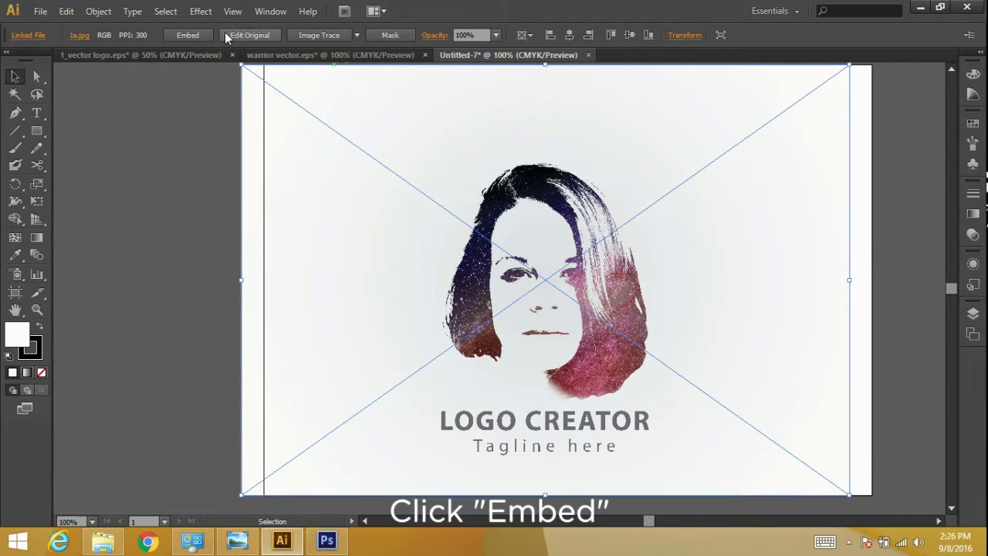
- Embed the 1a image and trace it with the Low Fidelity Photo preset
click(193, 34)
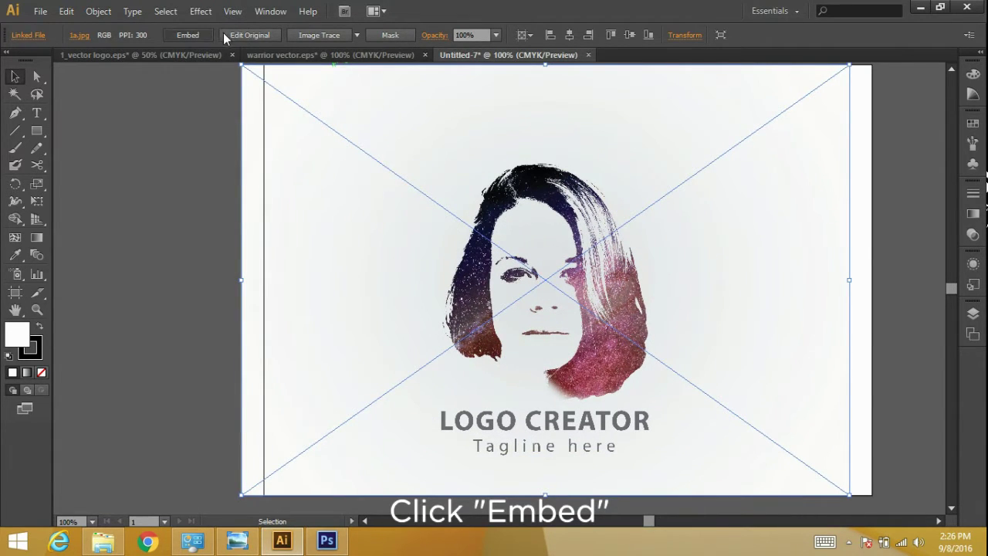
click(362, 35)
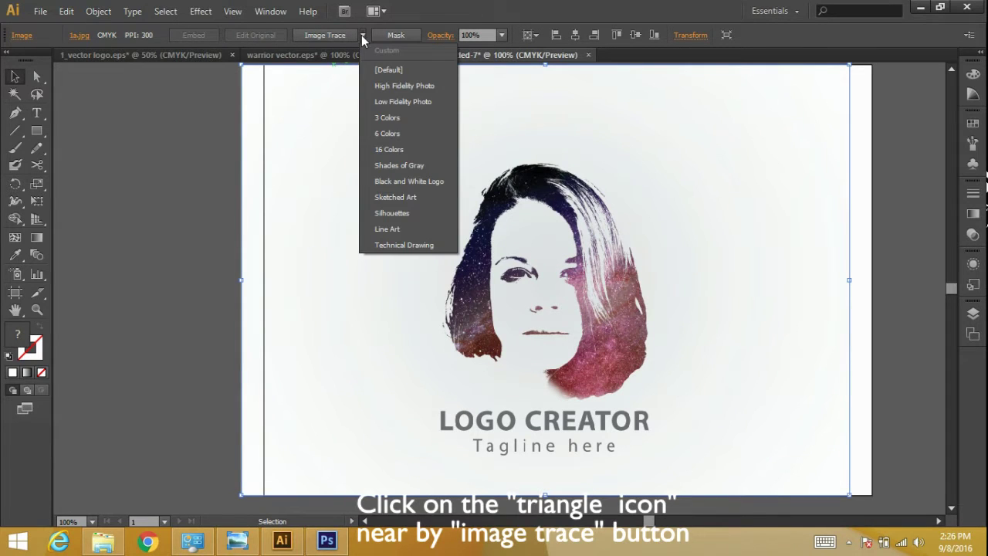
click(392, 102)
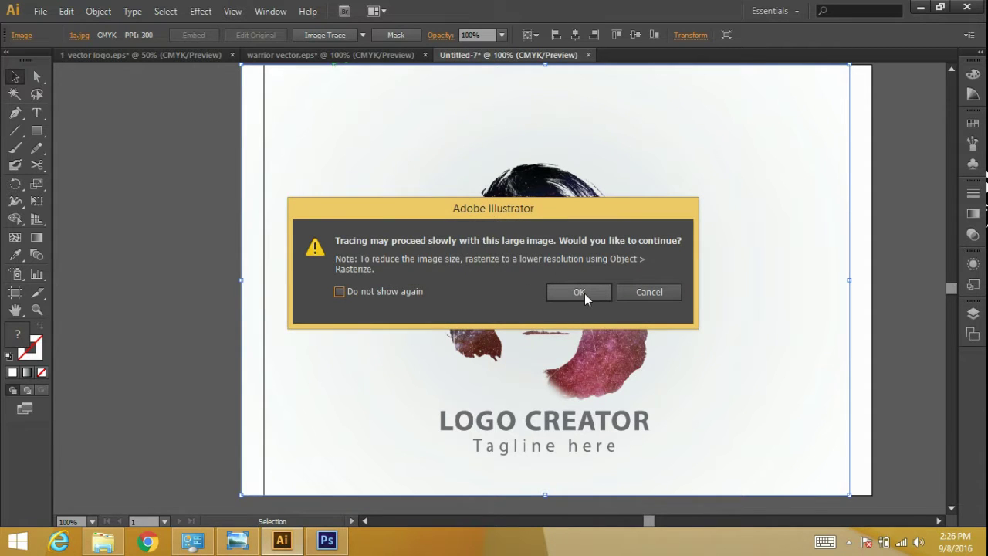
click(579, 292)
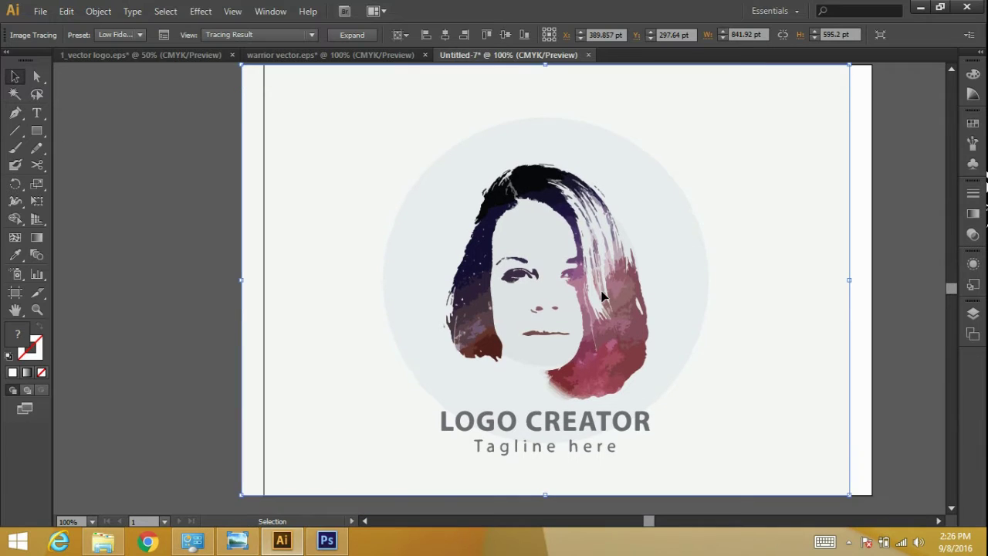
- Expand the traced logo into editable vector paths and ungroup them
key(z)
click(575, 281)
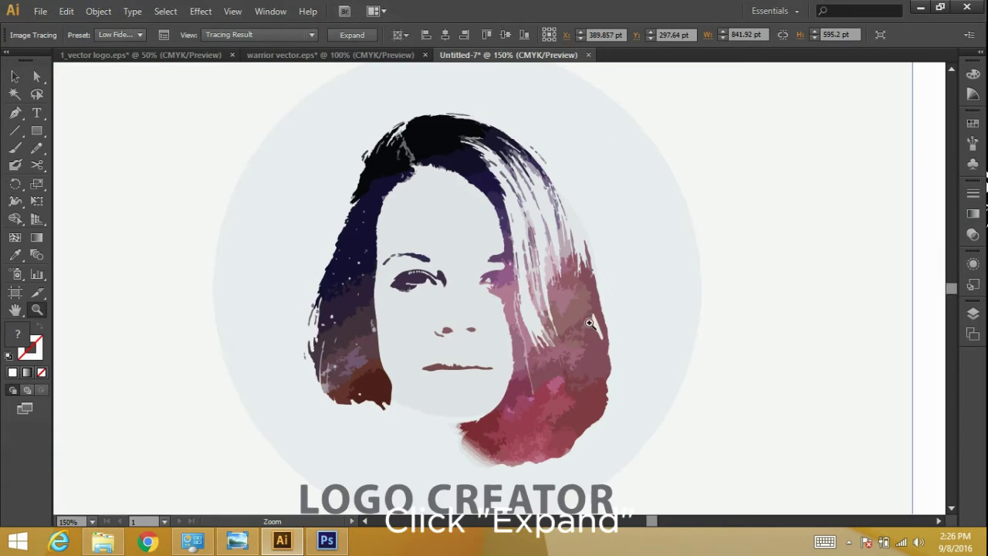
alt+click(560, 311)
alt+click(550, 307)
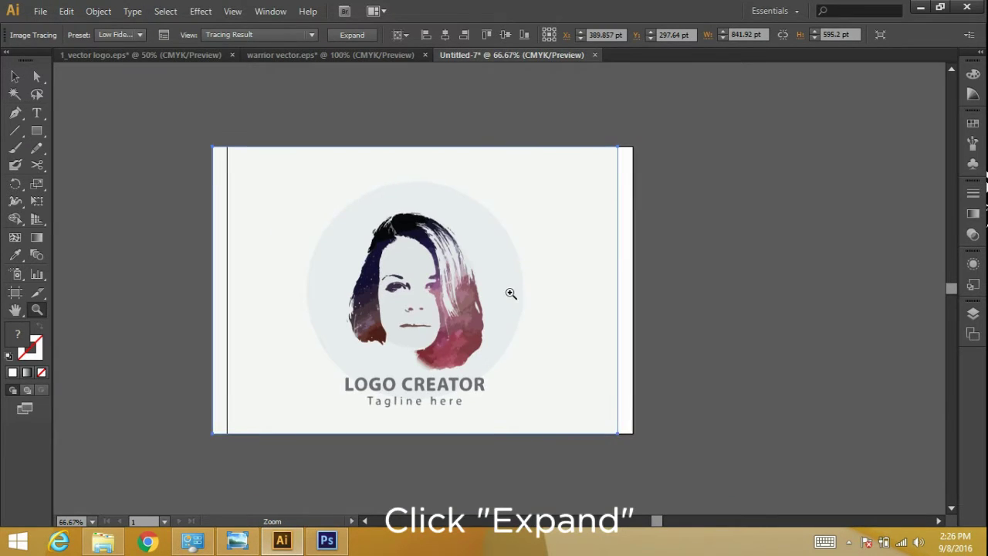
click(442, 289)
key(v)
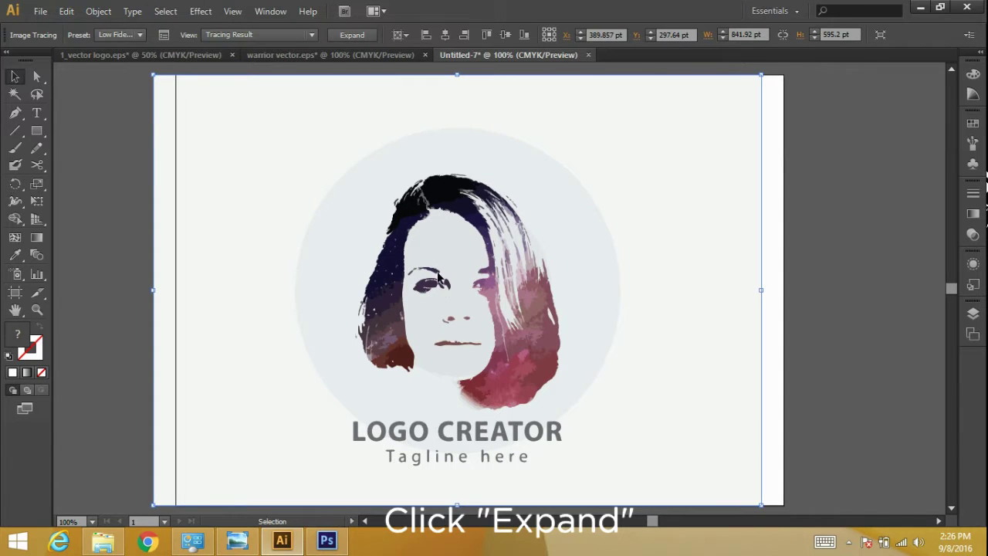
click(349, 36)
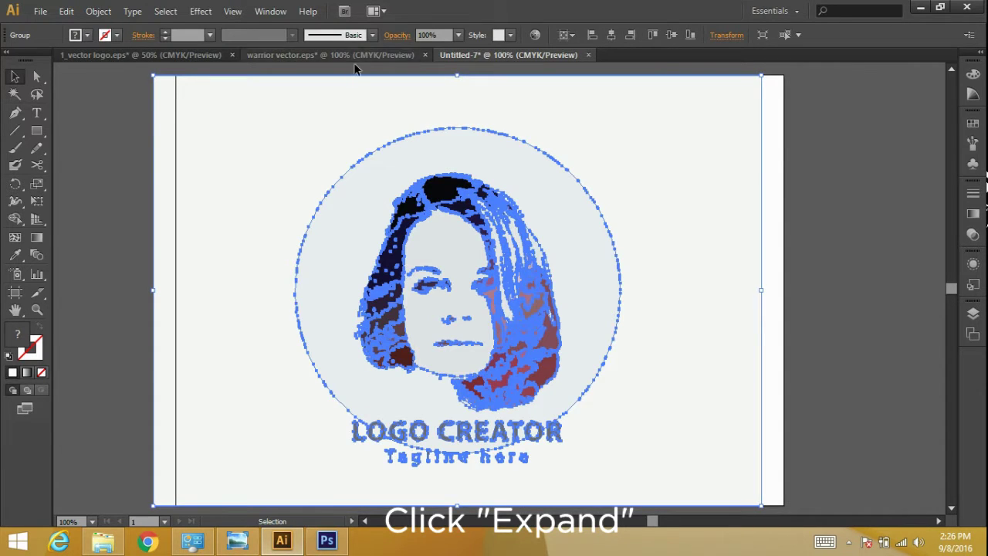
right_click(280, 180)
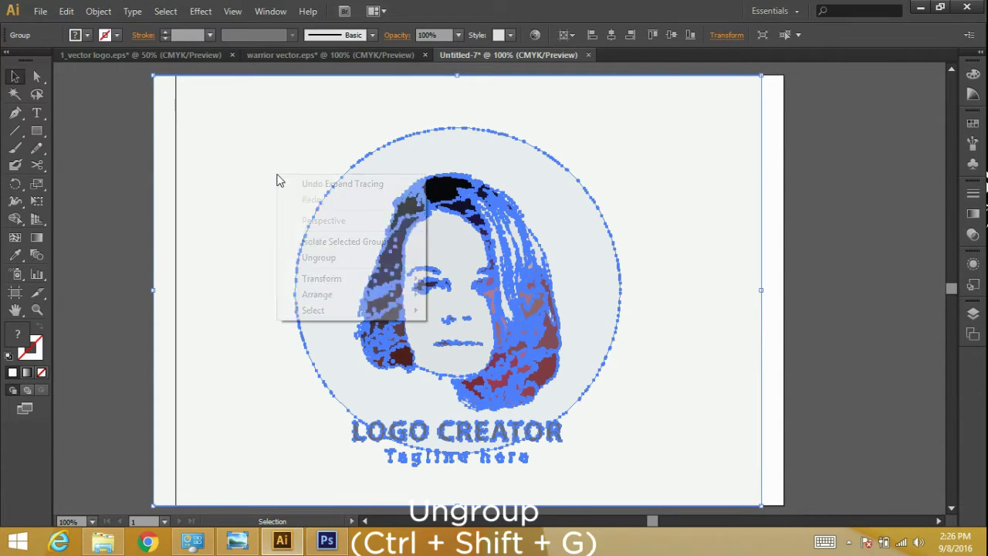
click(320, 259)
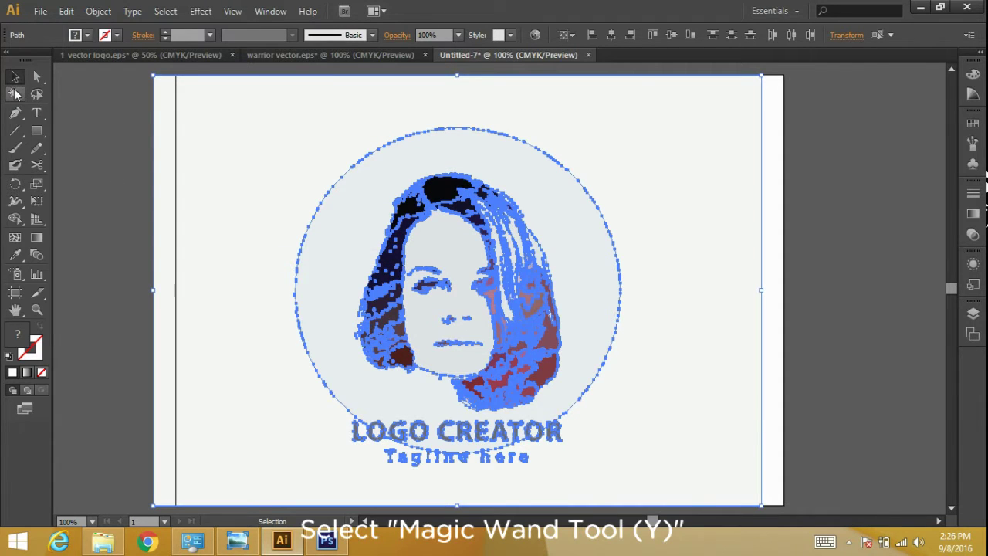
- Select the pale background rectangle and circle with the Magic Wand and delete them
click(14, 94)
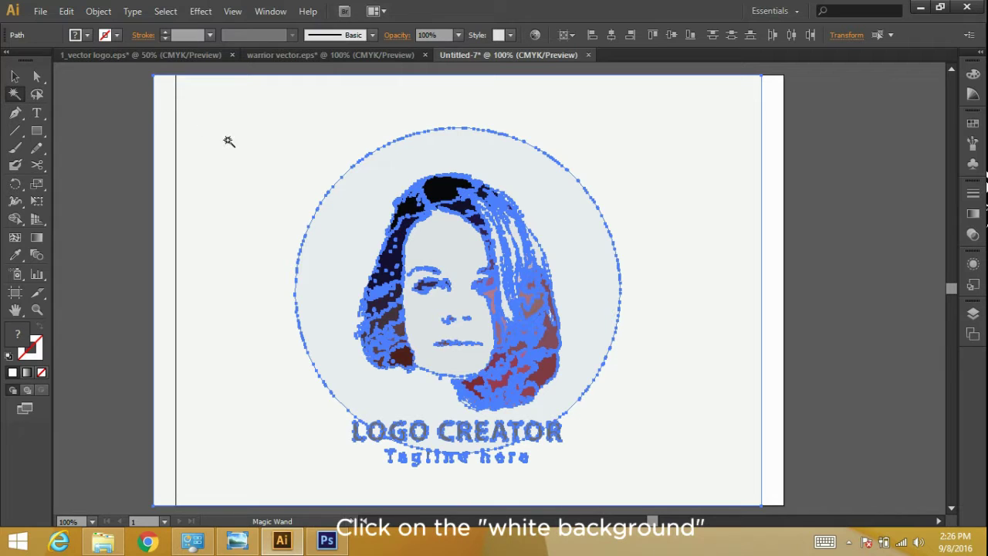
key(Delete)
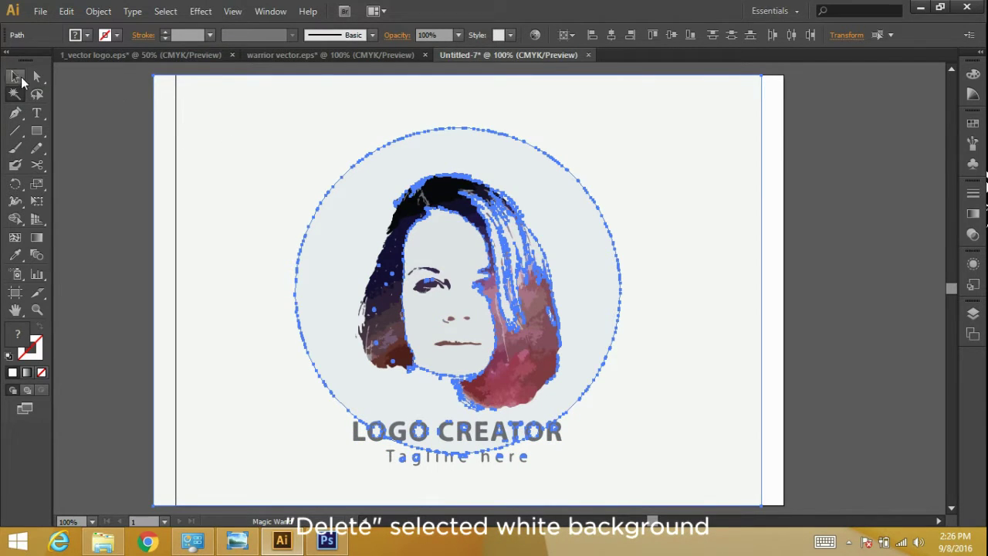
click(14, 76)
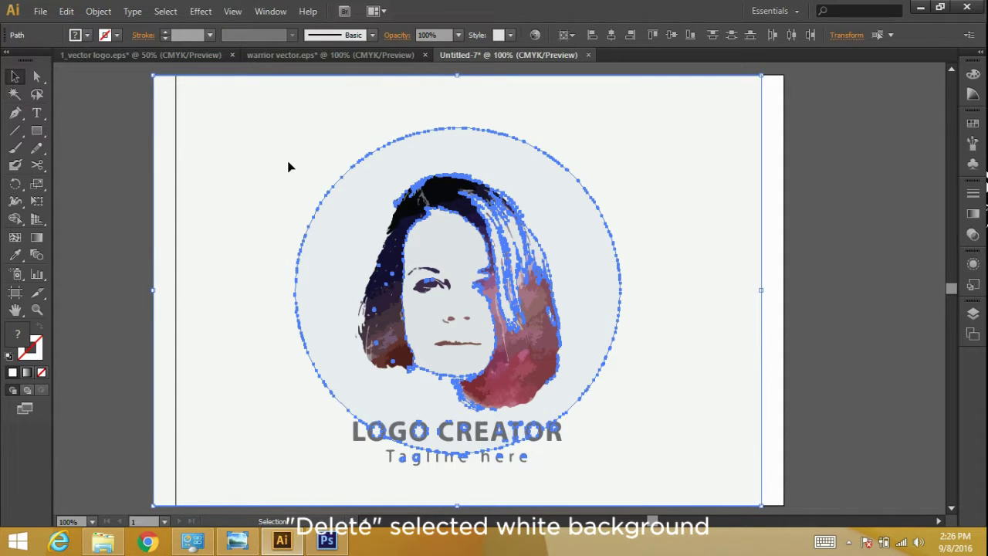
key(Delete)
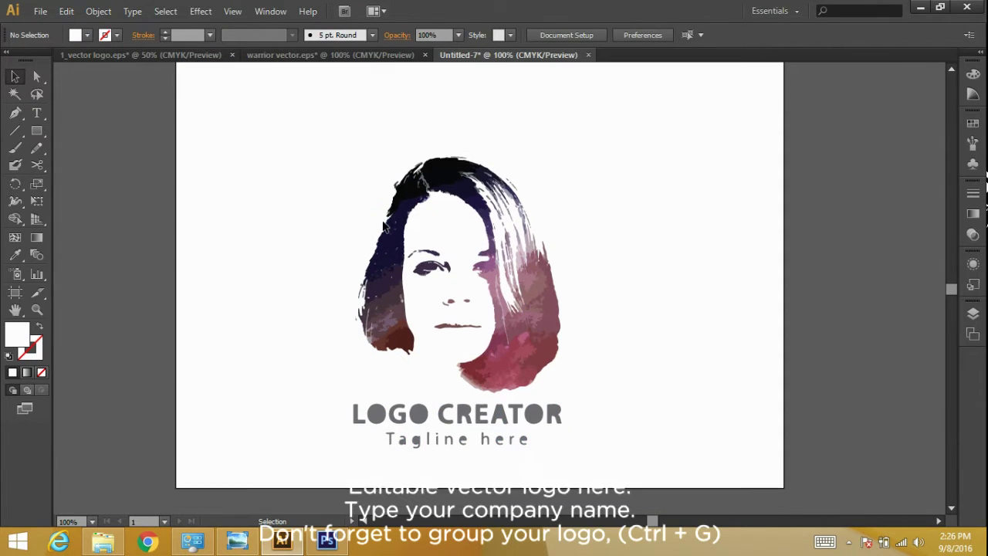
- Marquee-select the traced portrait and move it to the centre of the artboard
key(z)
alt+click(518, 247)
key(v)
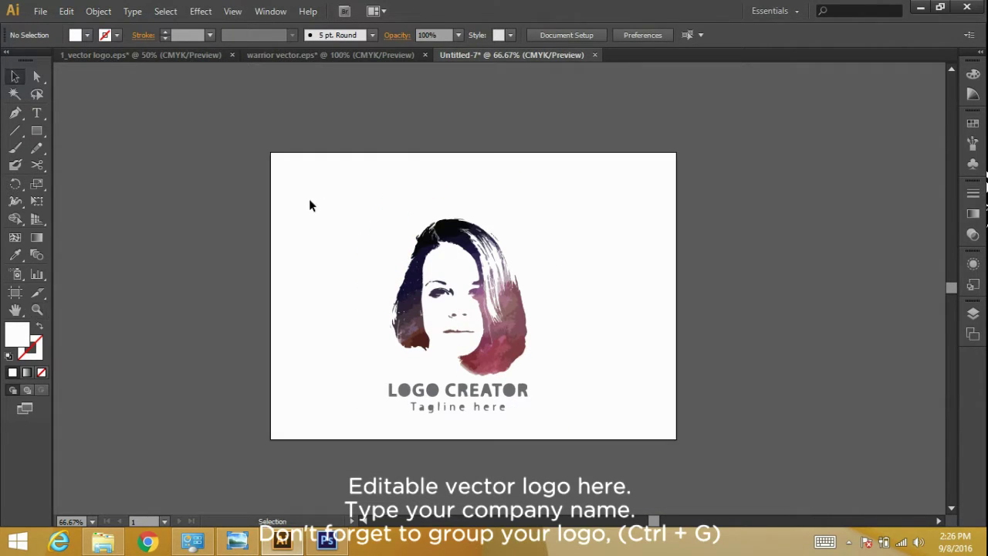
drag(308, 198, 548, 396)
mouse_move(457, 321)
mouse_down()
mouse_move(234, 276)
mouse_move(283, 313)
mouse_up()
click(216, 406)
drag(315, 324, 502, 316)
click(137, 289)
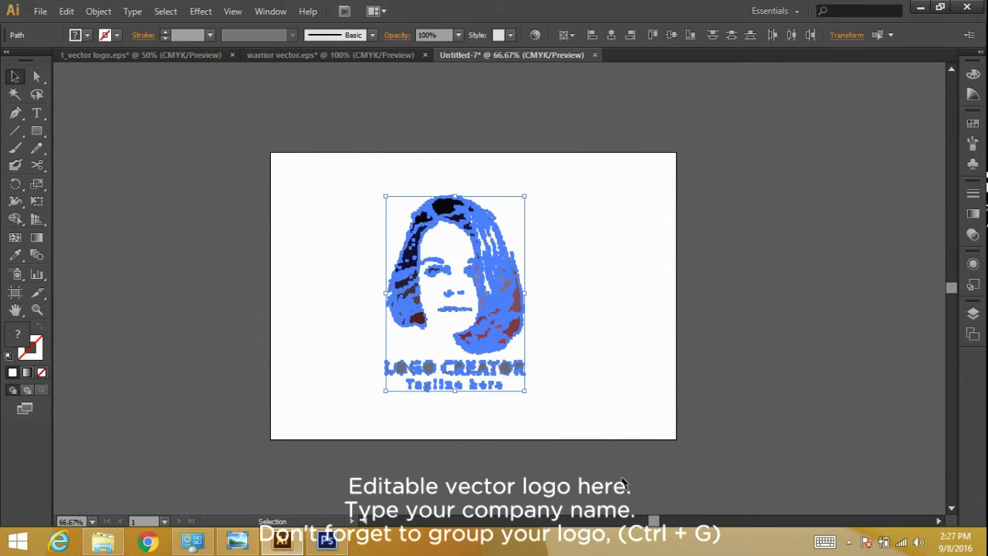
- Delete the old LOGO CREATOR and tagline text
click(396, 406)
click(390, 369)
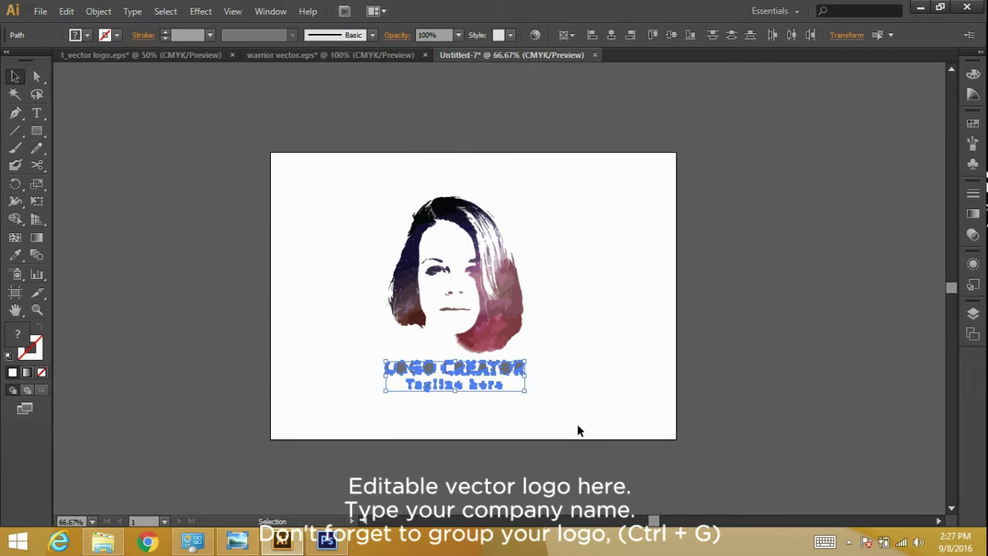
key(Delete)
- Add centre-aligned 'VECTOR LOGO' and 'Tagline here' text beneath the portrait, enlarged and centred
key(t)
click(423, 380)
text(you)
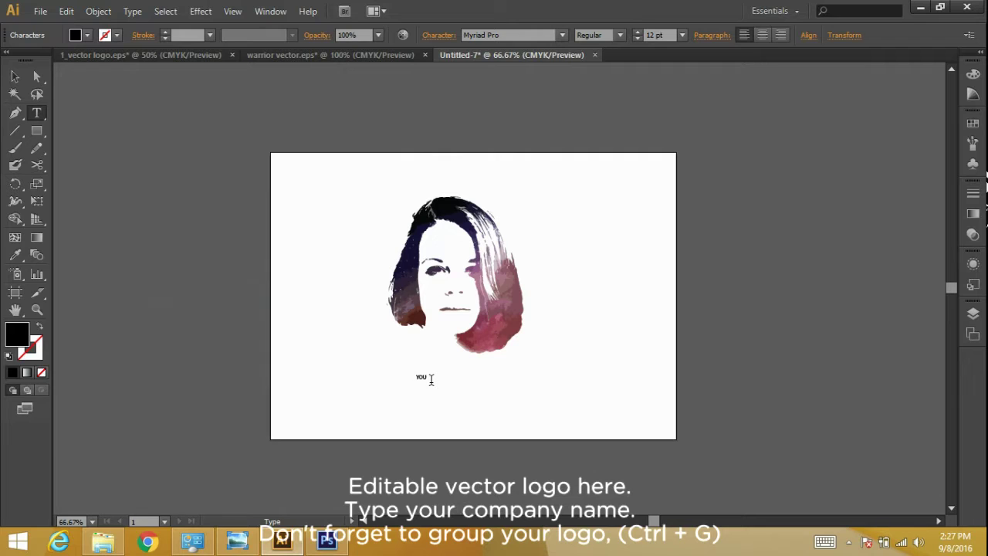
key(BackSpace)
key(BackSpace)
key(BackSpace)
key(ctrl+a)
click(761, 35)
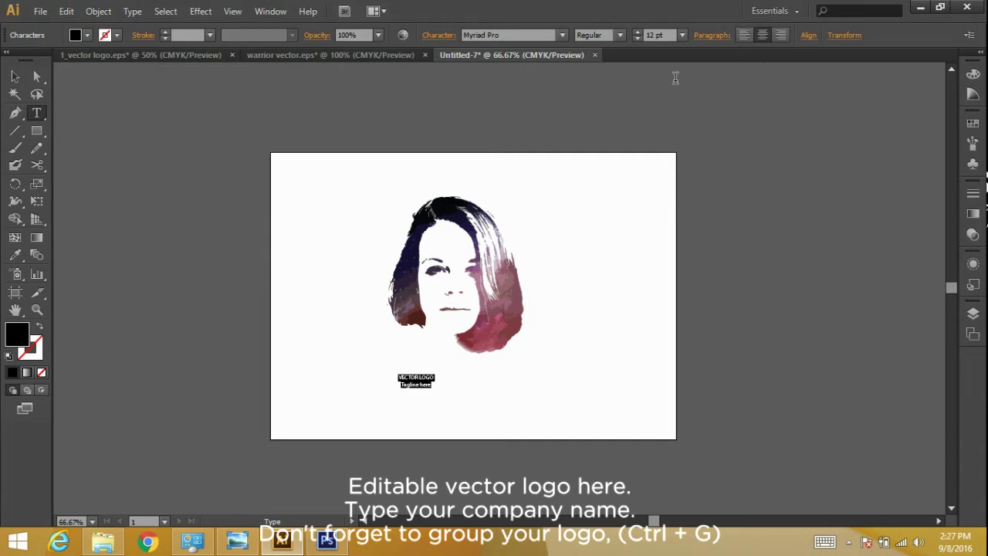
click(17, 78)
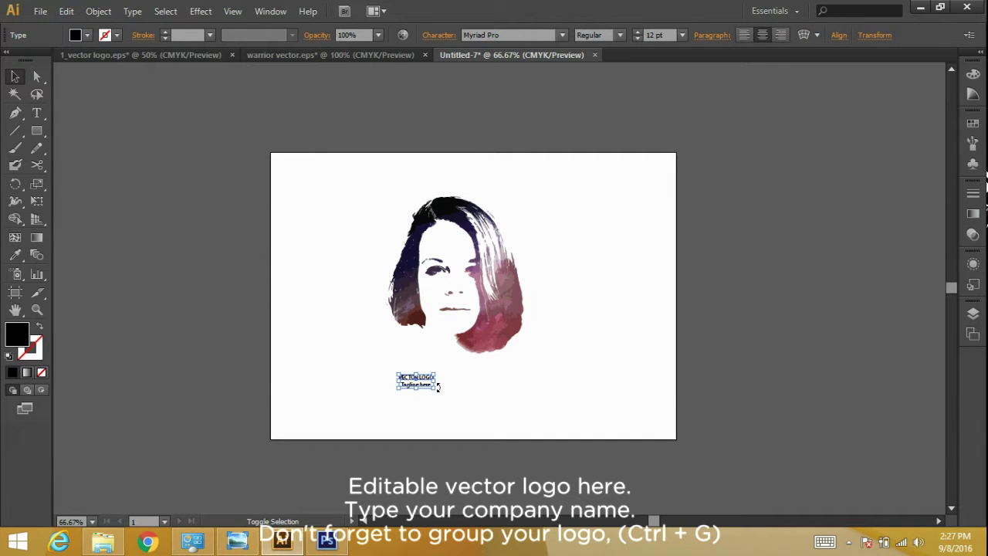
drag(435, 388, 470, 400)
mouse_move(452, 368)
mouse_down()
mouse_move(494, 379)
mouse_move(384, 374)
mouse_up()
- Make the VECTOR LOGO line Bold with tracking 50
double_click(509, 374)
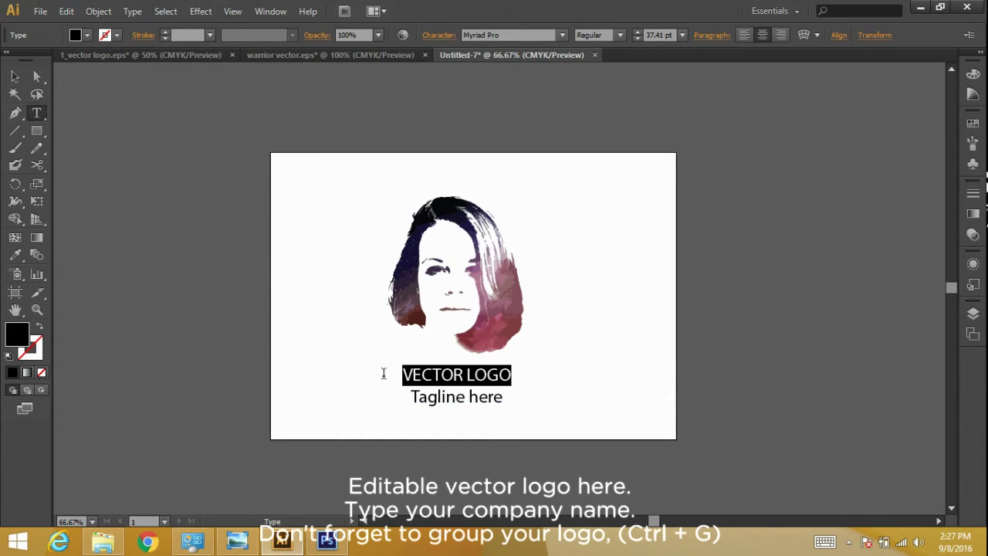
click(618, 35)
click(597, 178)
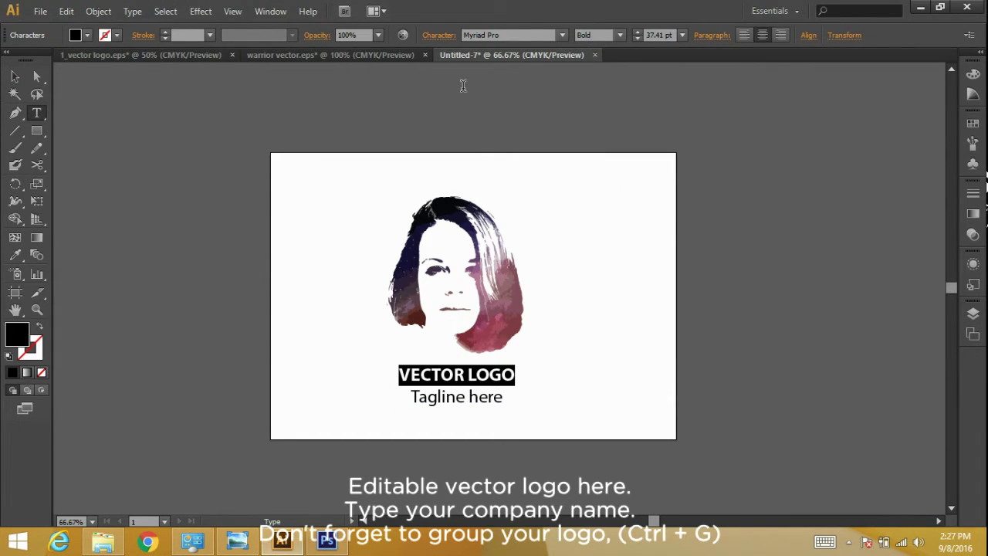
click(438, 36)
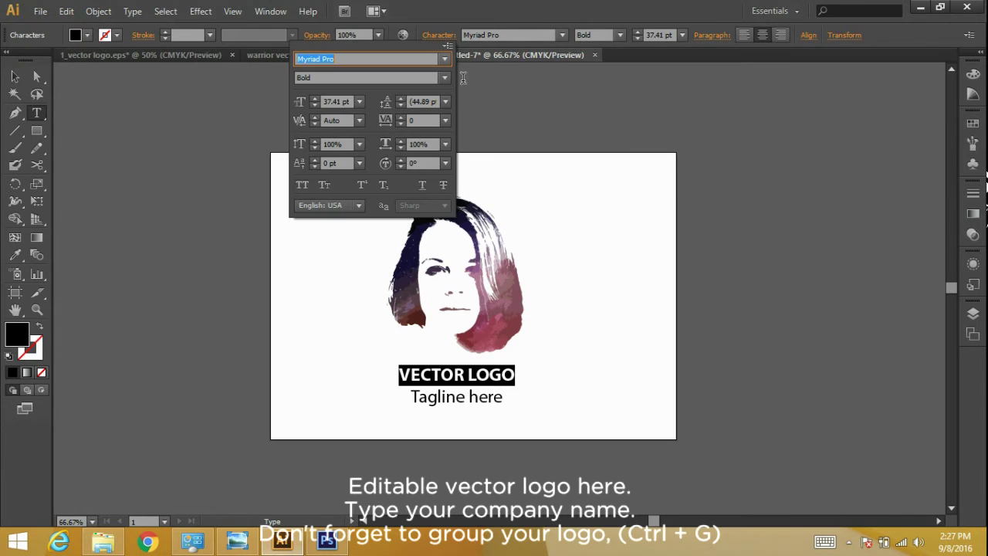
click(445, 120)
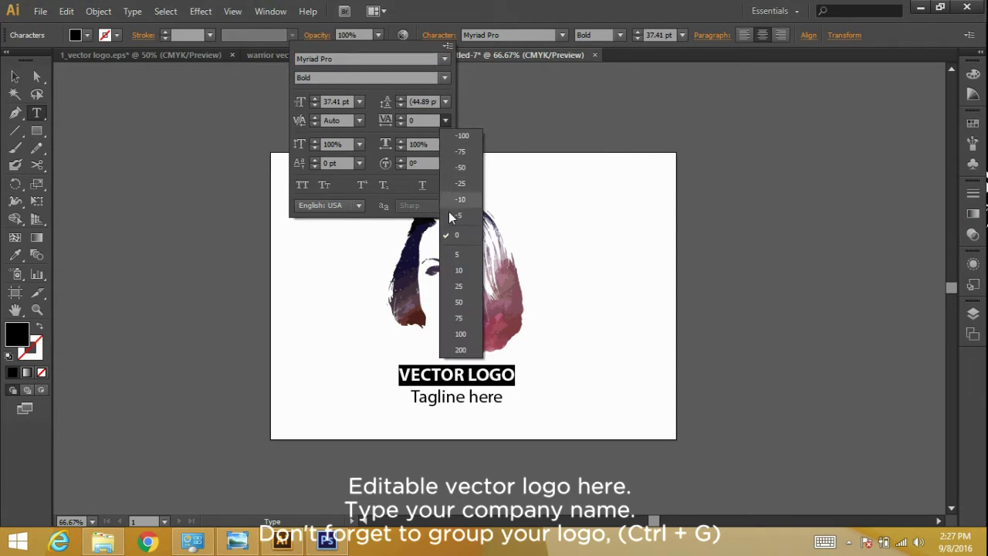
click(463, 310)
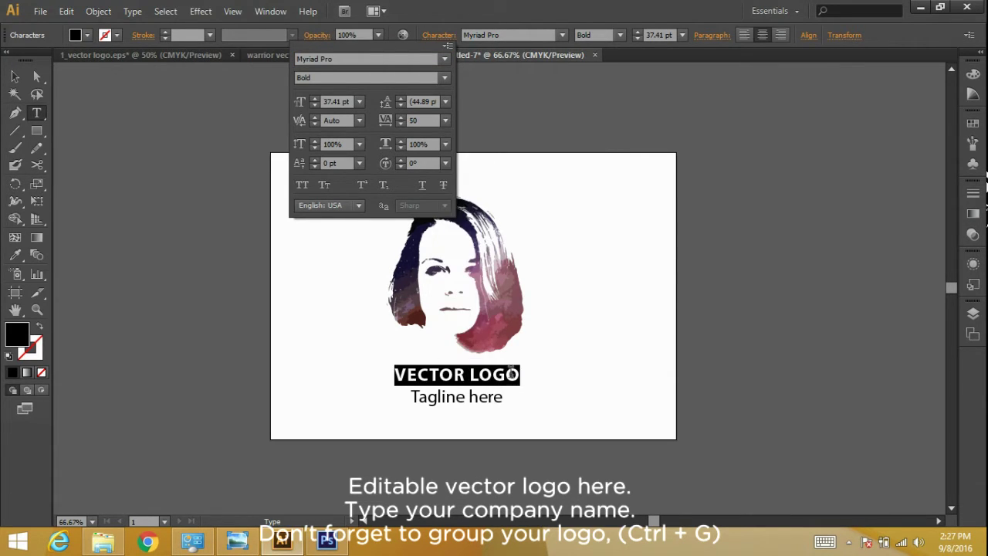
click(503, 397)
- Set the 'Tagline here' line to 22 pt with wider letter spacing
drag(505, 398, 397, 398)
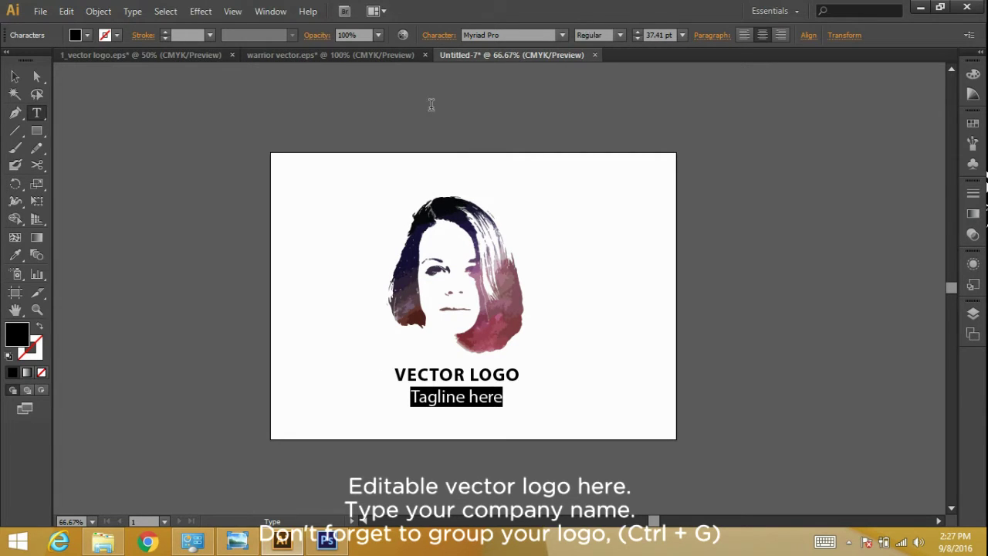
click(440, 36)
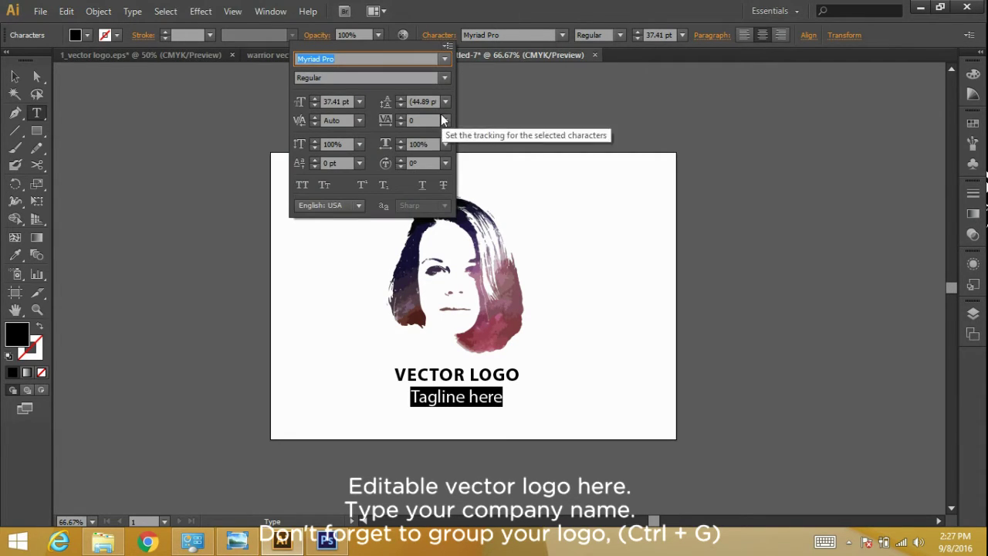
double_click(340, 101)
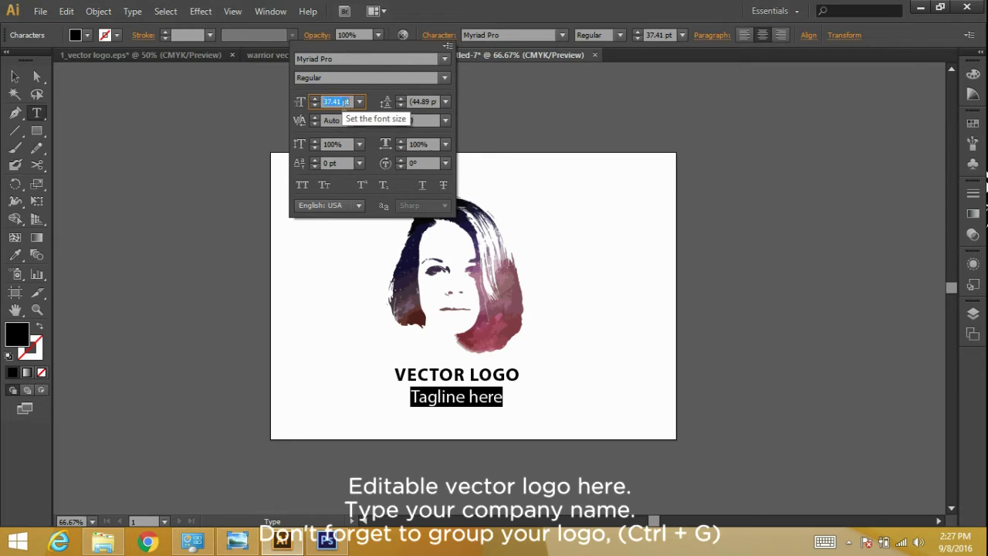
text(22)
key(Return)
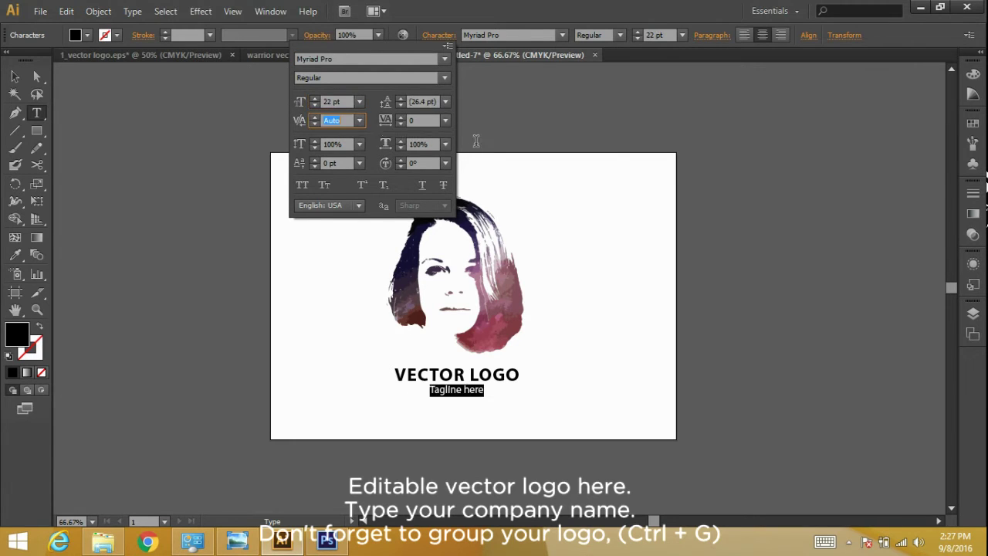
click(445, 120)
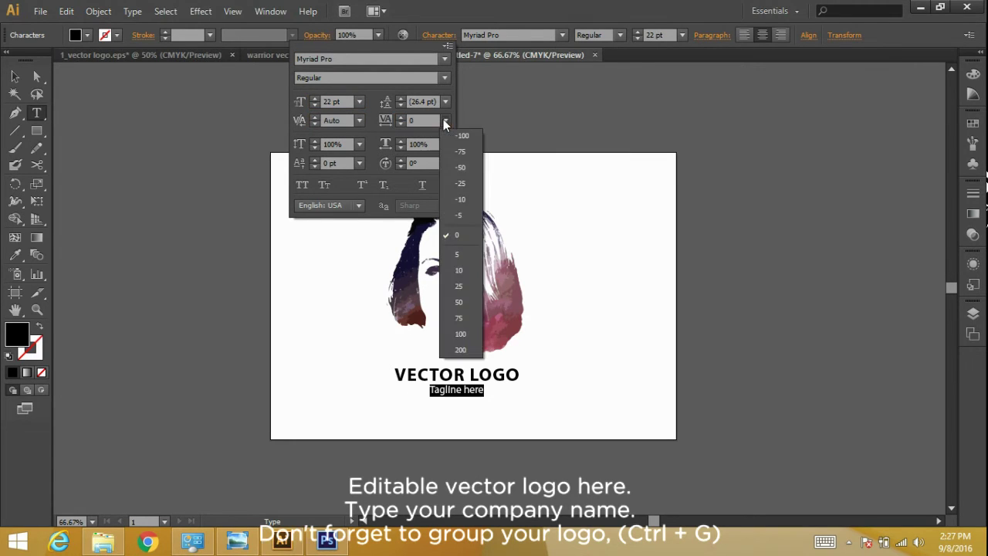
click(461, 333)
click(14, 77)
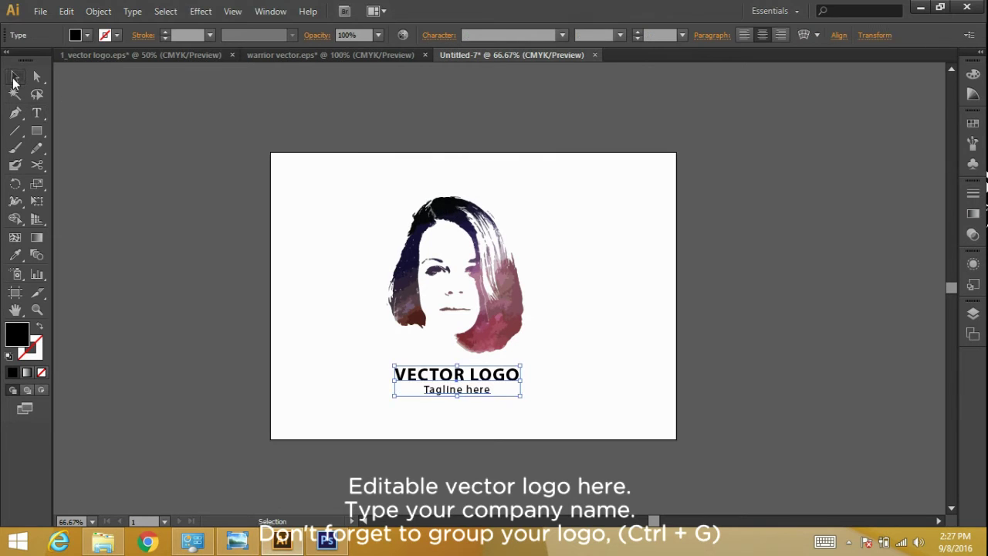
- Group all the traced portrait pieces into one object
click(325, 209)
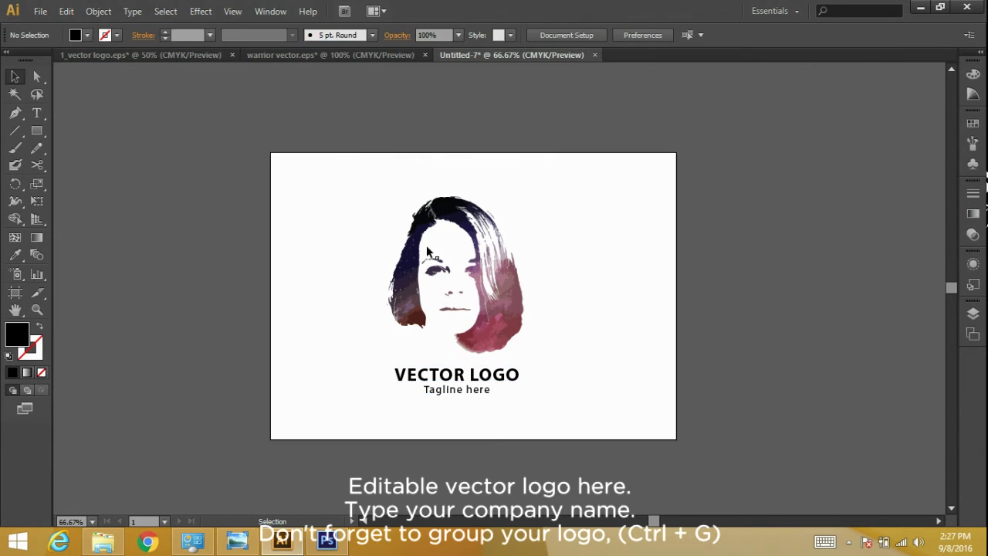
click(493, 272)
drag(312, 127, 554, 354)
right_click(498, 304)
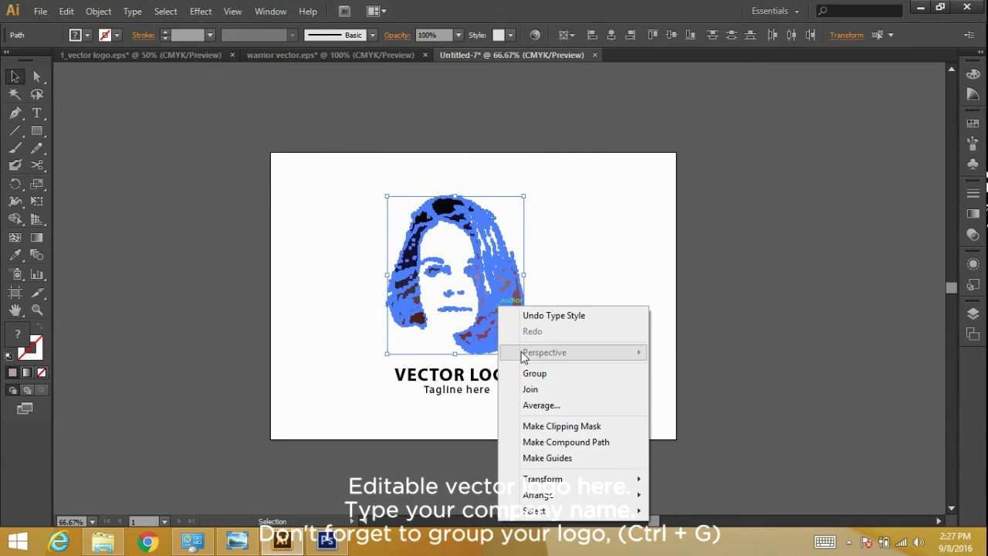
click(534, 372)
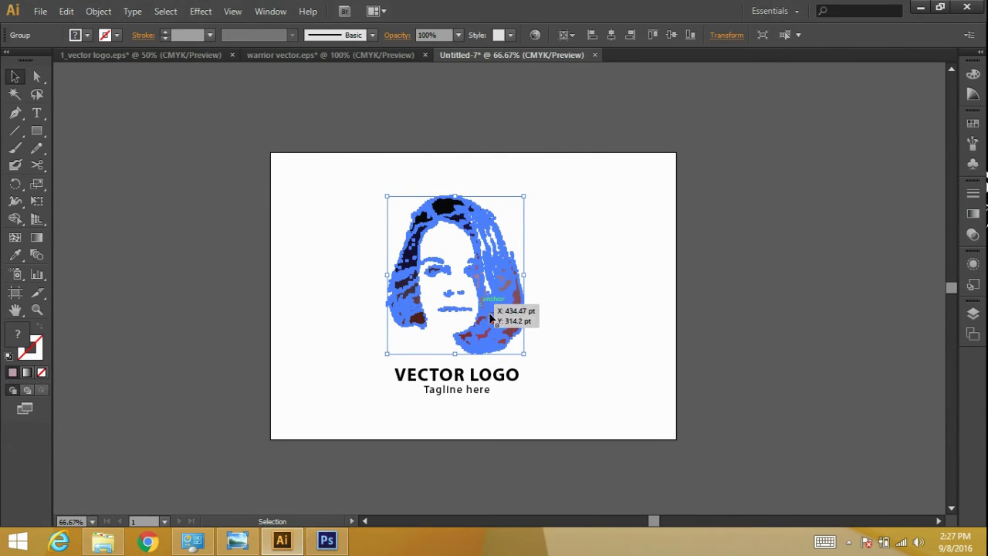
- Centre the portrait and VECTOR LOGO text on the artboard and scale them down slightly
drag(335, 156, 583, 439)
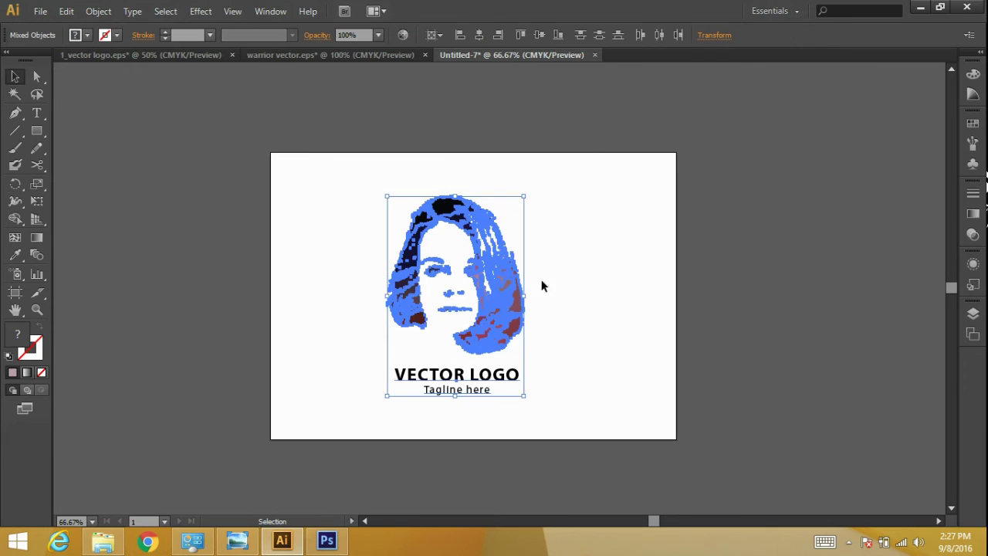
click(479, 34)
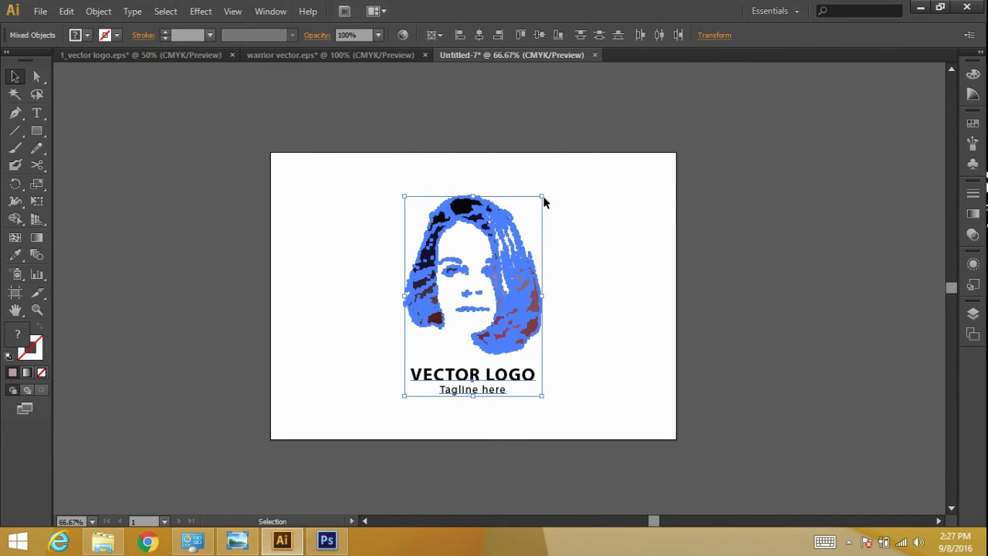
click(612, 338)
key(ctrl+a)
drag(536, 400, 531, 389)
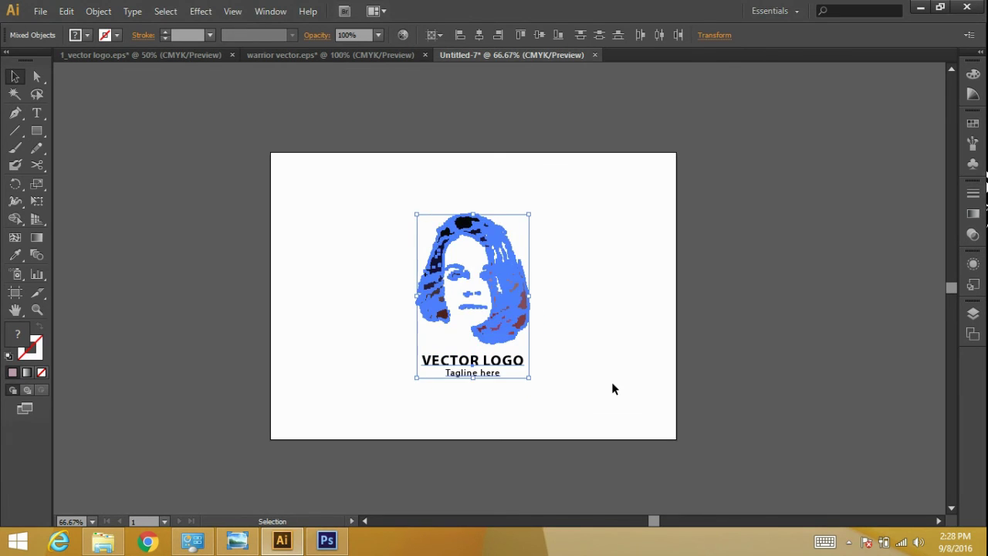
click(581, 318)
ctrl+click(492, 260)
click(491, 260)
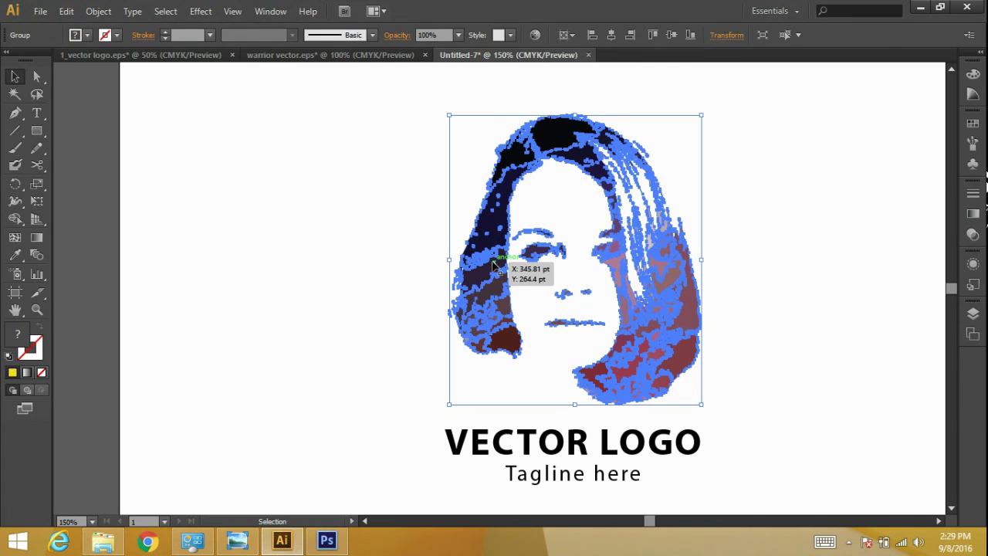